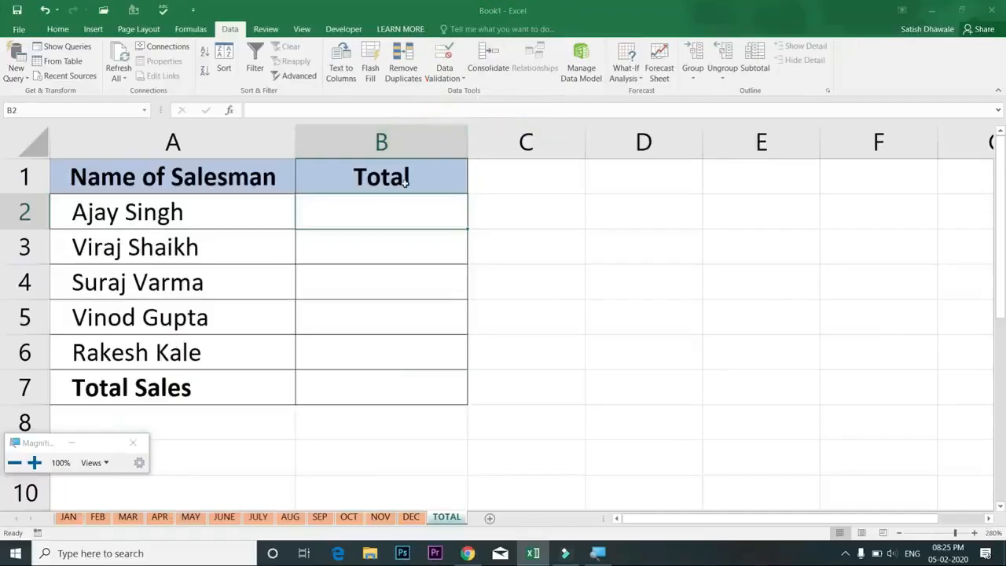
Step: Start a Consolidate operation with the Sum function for the empty Total cells B2:B7 on the TOTAL sheet
{"action": "key", "text": "super+Escape"}
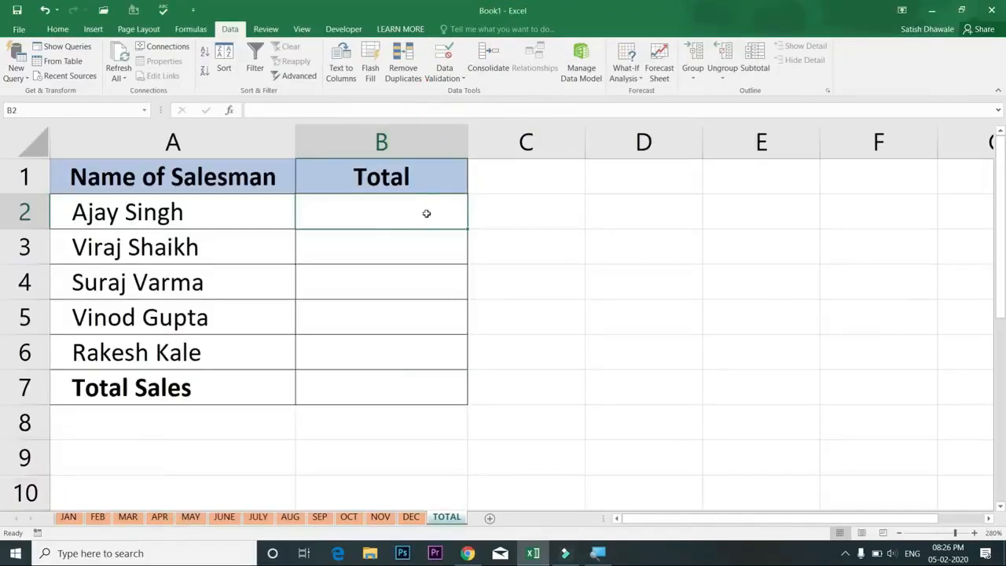
{"action": "left_click_drag", "start_coordinate": [426, 212], "coordinate": [420, 390]}
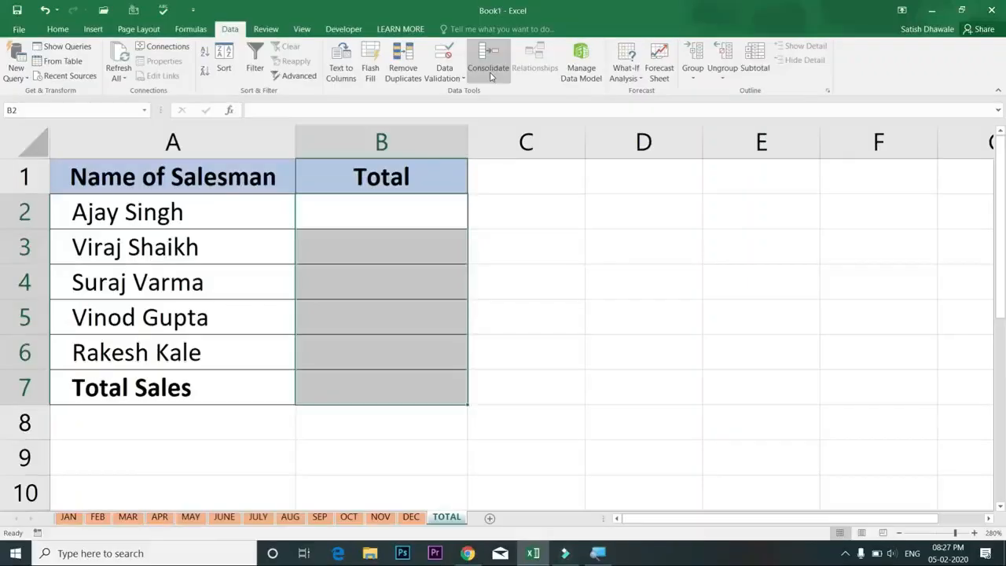
{"action": "left_click", "coordinate": [490, 70]}
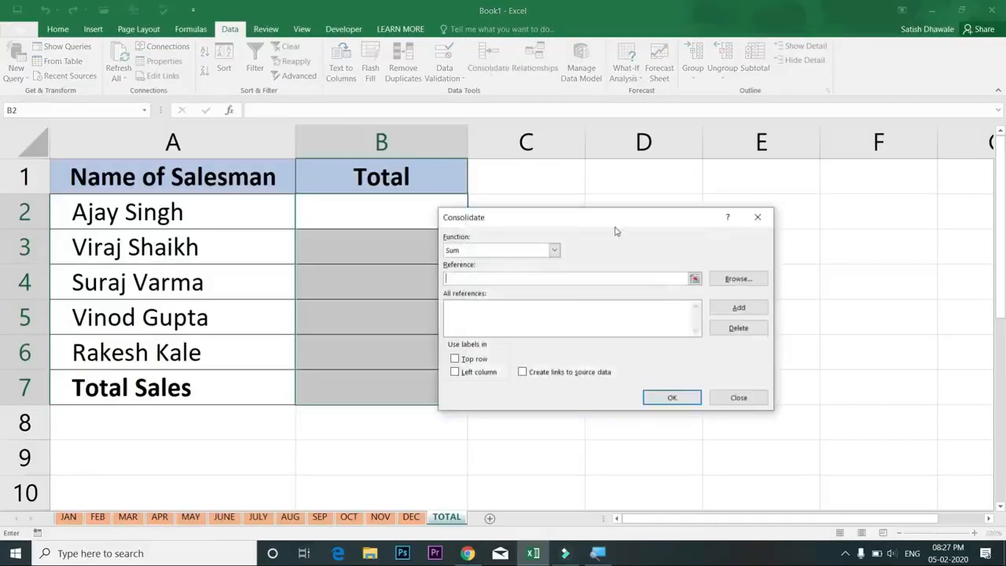
{"action": "left_click_drag", "start_coordinate": [642, 217], "coordinate": [691, 192]}
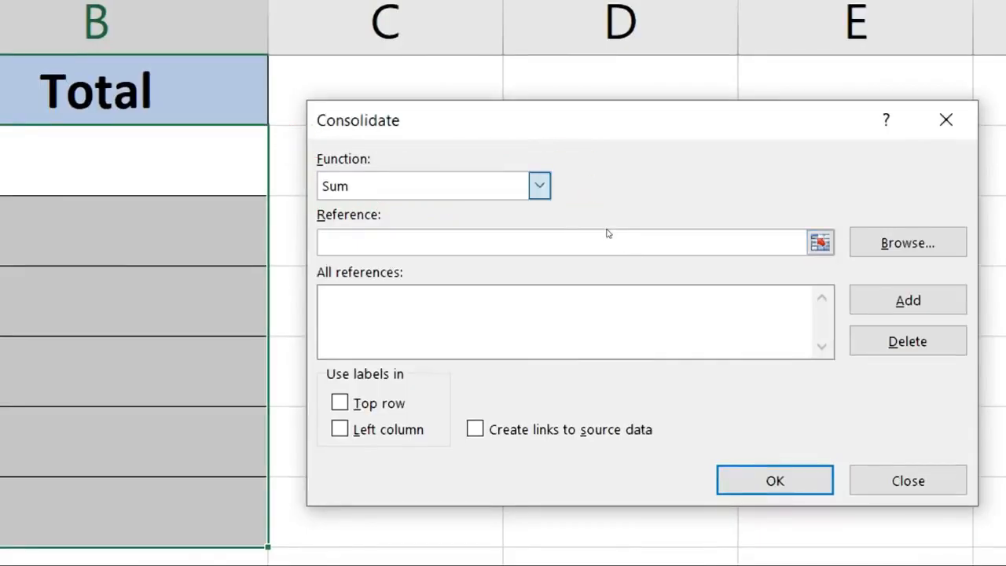
{"action": "left_click", "coordinate": [539, 186]}
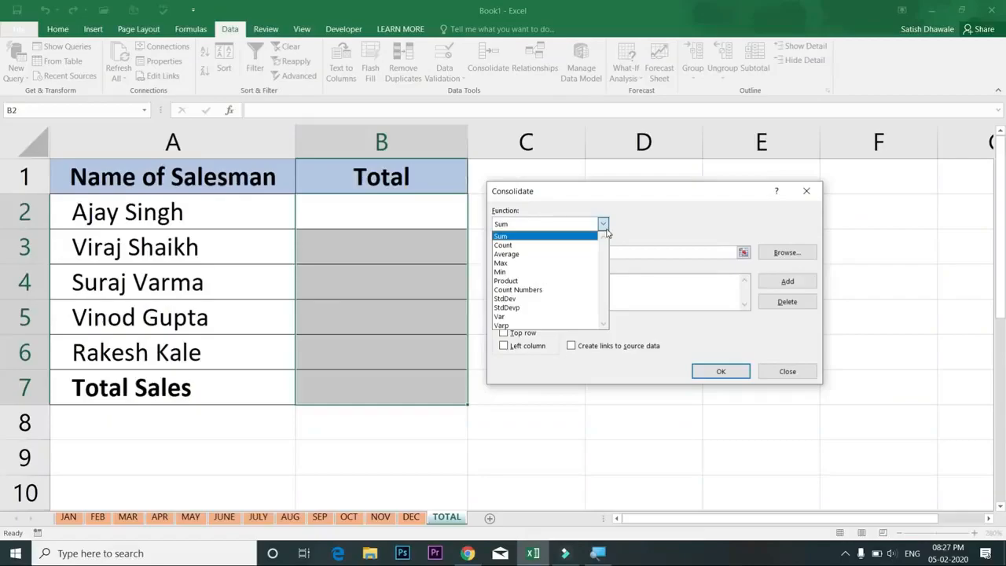
{"action": "left_click", "coordinate": [606, 230]}
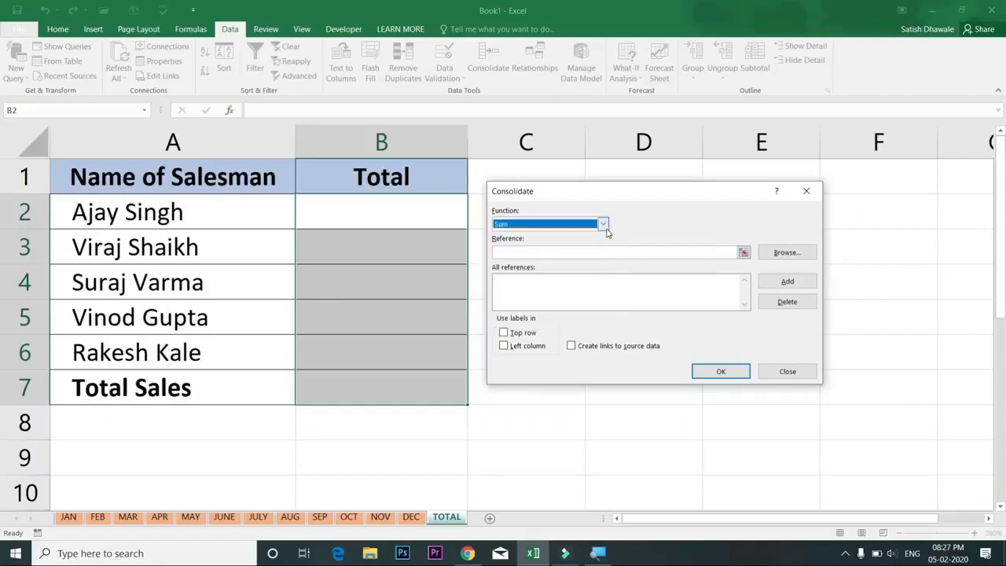
{"action": "left_click", "coordinate": [550, 251]}
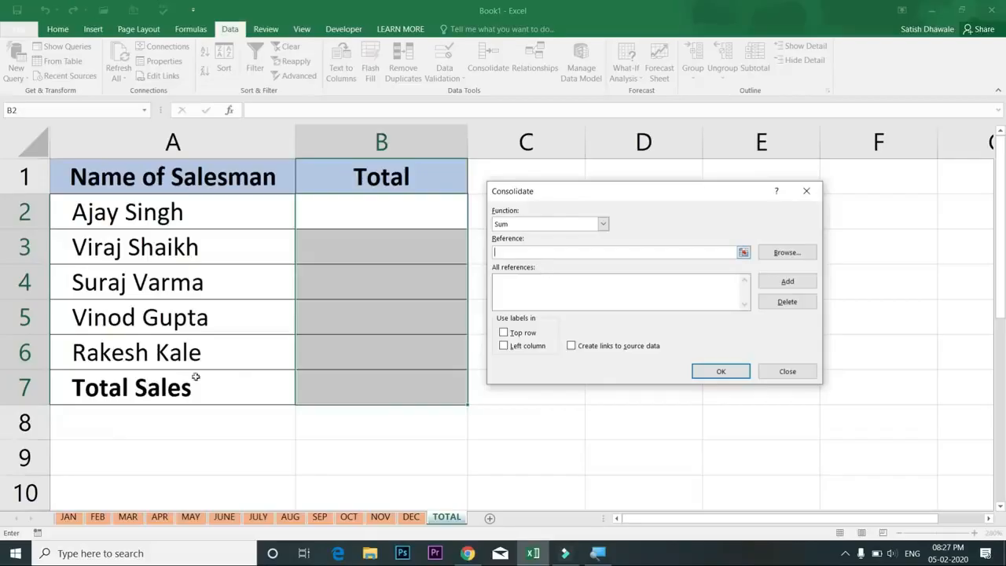
Step: Add the range B2:B7 of the JAN sheet to the consolidation references
{"action": "left_click", "coordinate": [68, 517]}
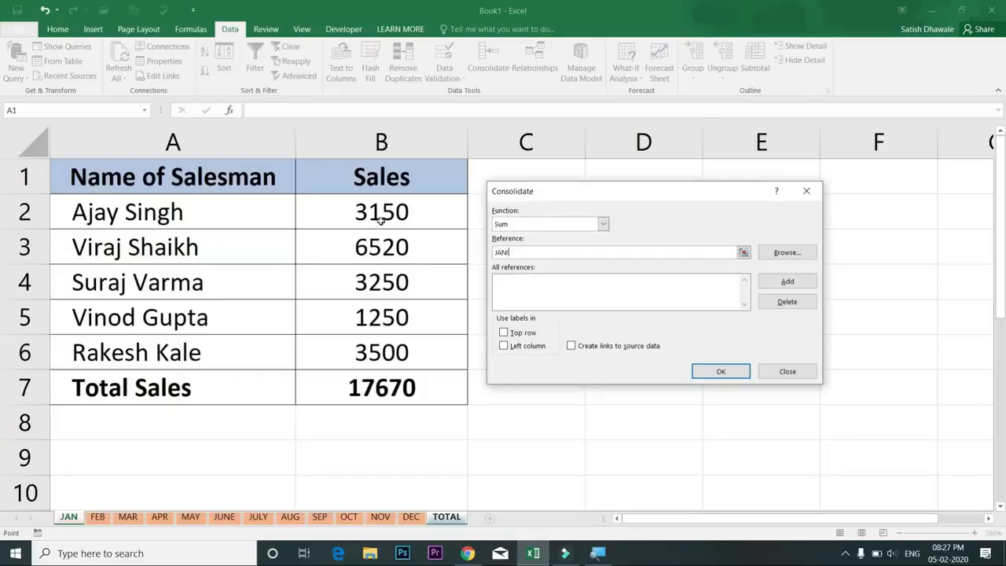
{"action": "left_click_drag", "start_coordinate": [382, 207], "coordinate": [382, 312]}
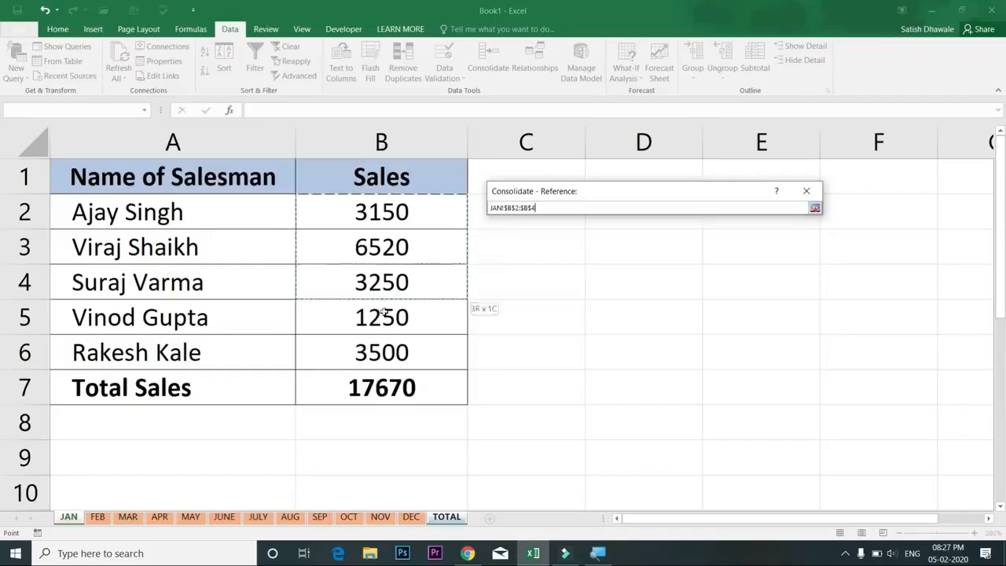
{"action": "left_click_drag", "start_coordinate": [386, 383], "coordinate": [386, 385]}
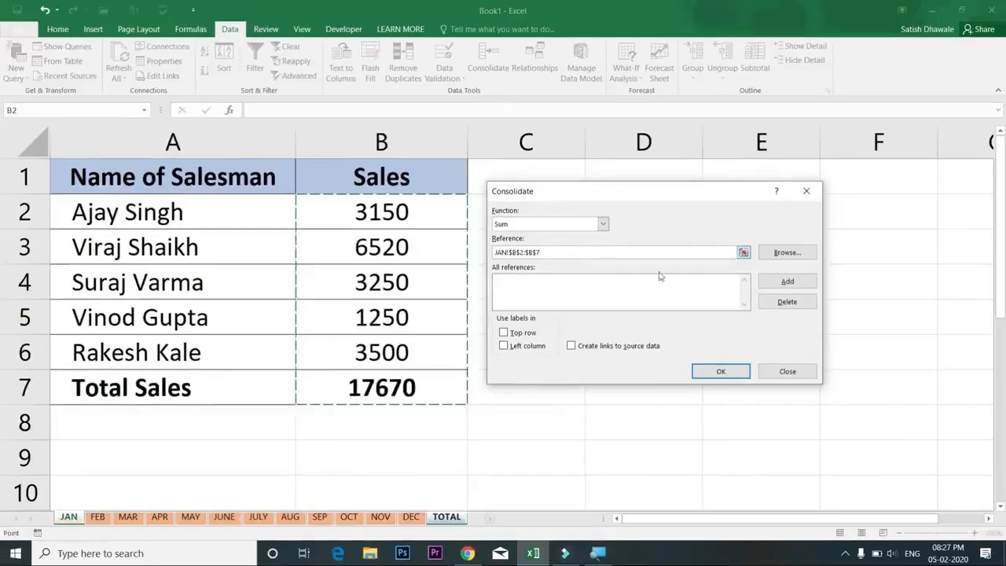
{"action": "left_click", "coordinate": [787, 282]}
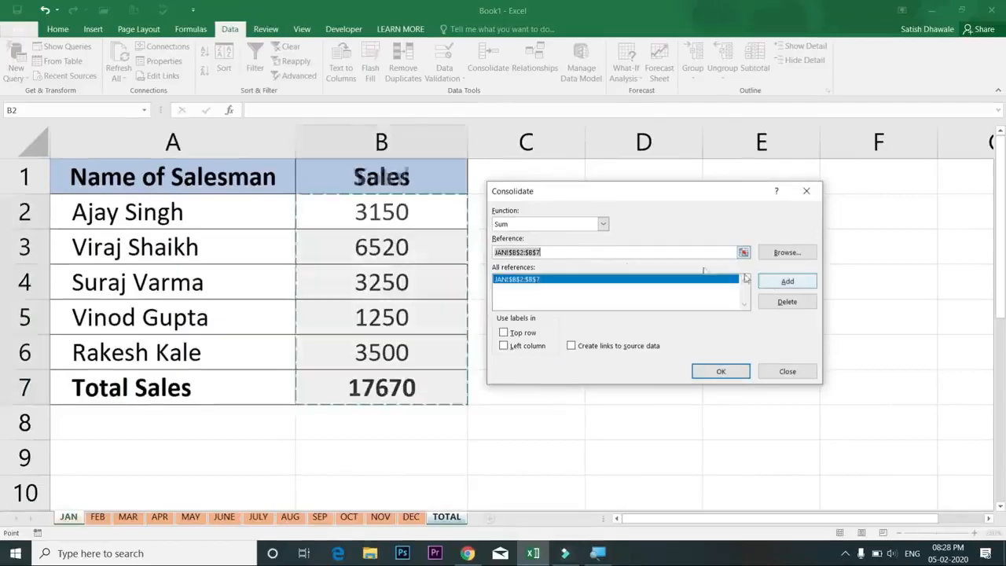
Step: Add the range B2:B7 of the FEB, MAR, APR and MAY sheets to the consolidation references
{"action": "left_click", "coordinate": [98, 517]}
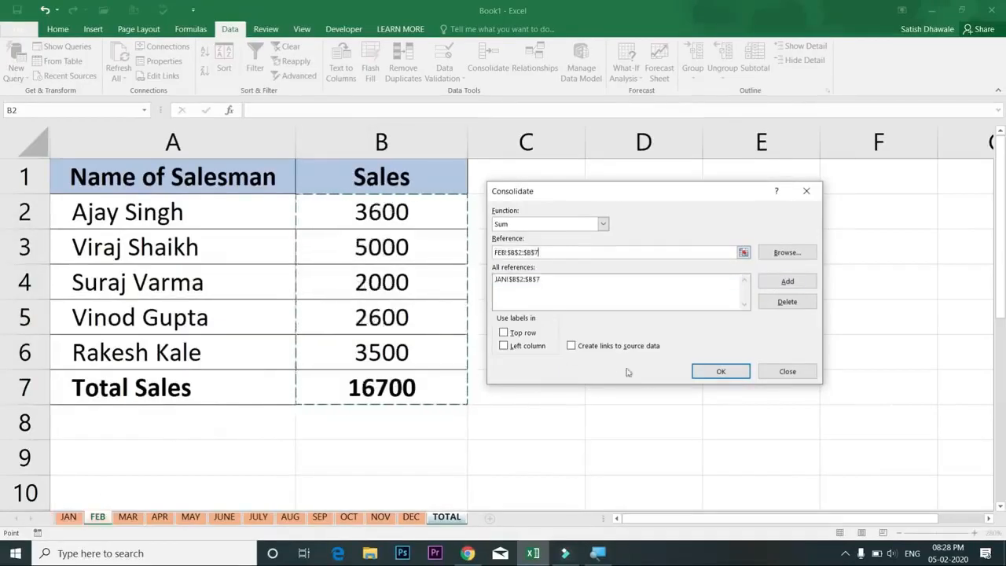
{"action": "left_click", "coordinate": [787, 281]}
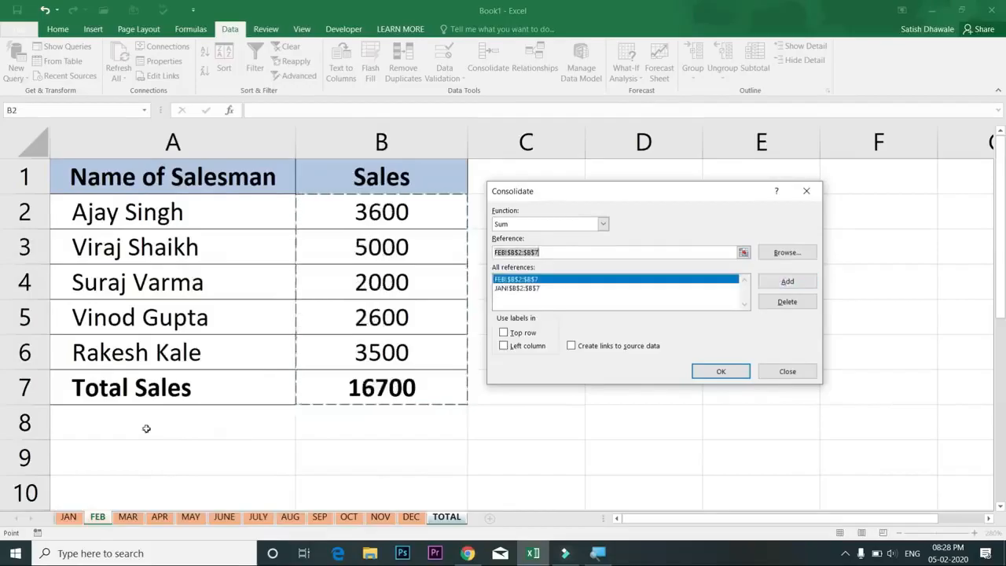
{"action": "left_click", "coordinate": [129, 521]}
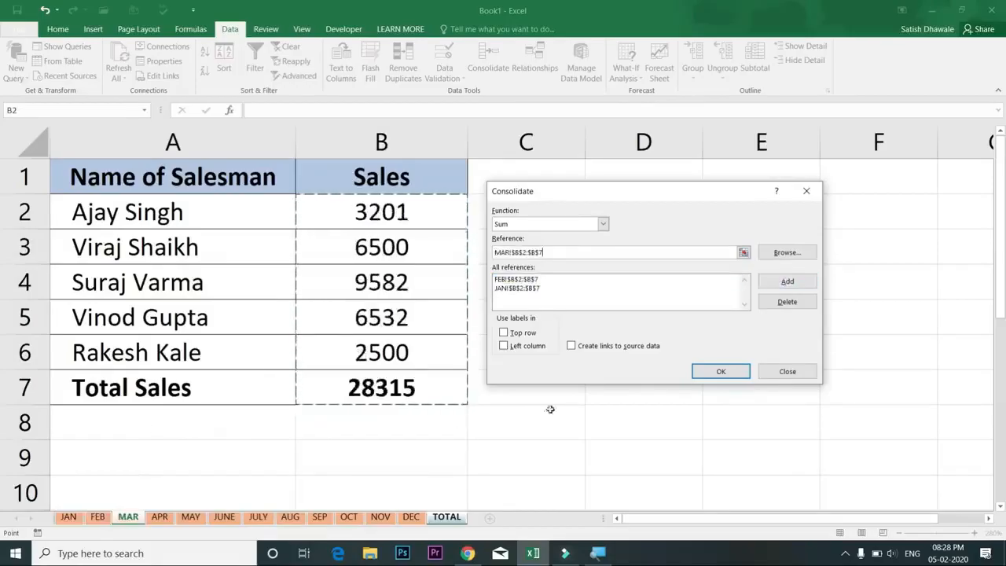
{"action": "left_click", "coordinate": [788, 283]}
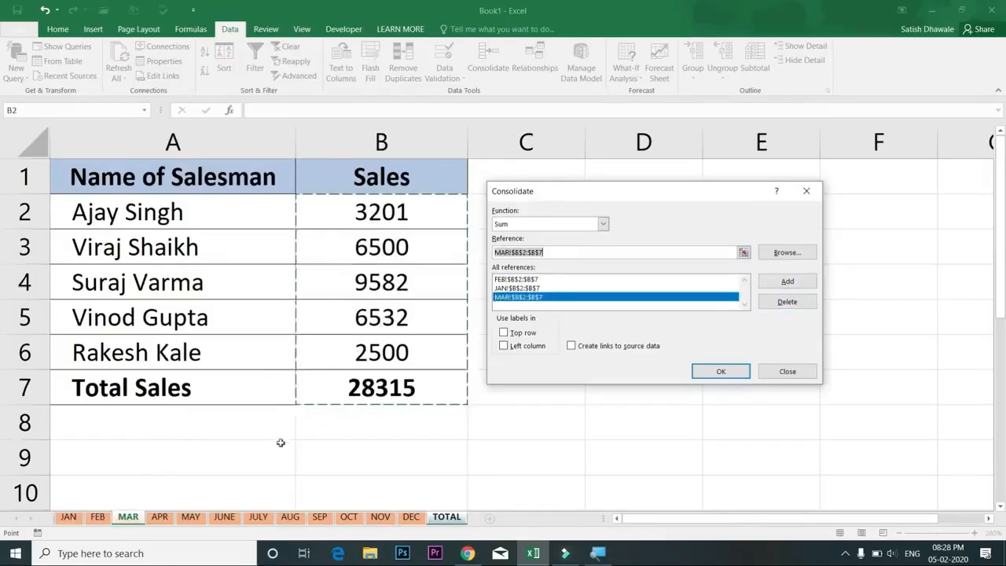
{"action": "left_click", "coordinate": [159, 516]}
{"action": "left_click", "coordinate": [770, 287]}
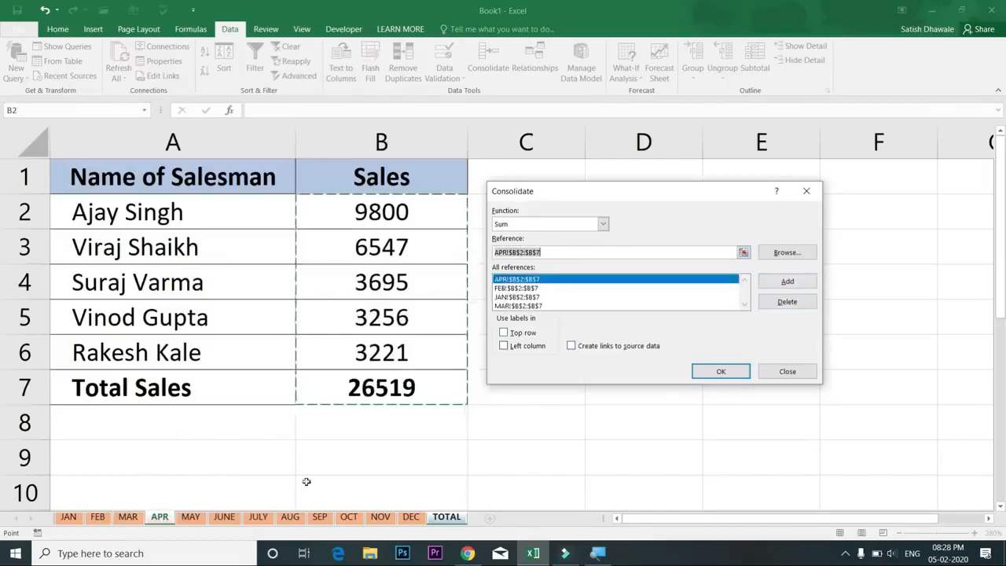
{"action": "left_click", "coordinate": [190, 517]}
{"action": "left_click", "coordinate": [787, 282]}
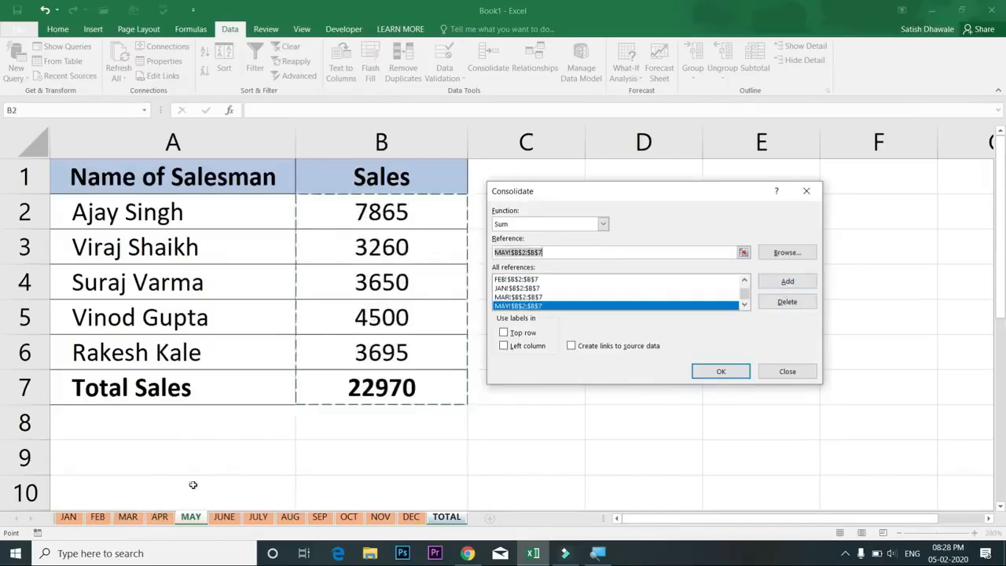
Step: Add the range B2:B7 of the JUNE, JULY and AUG sheets to the consolidation references
{"action": "left_click", "coordinate": [224, 516]}
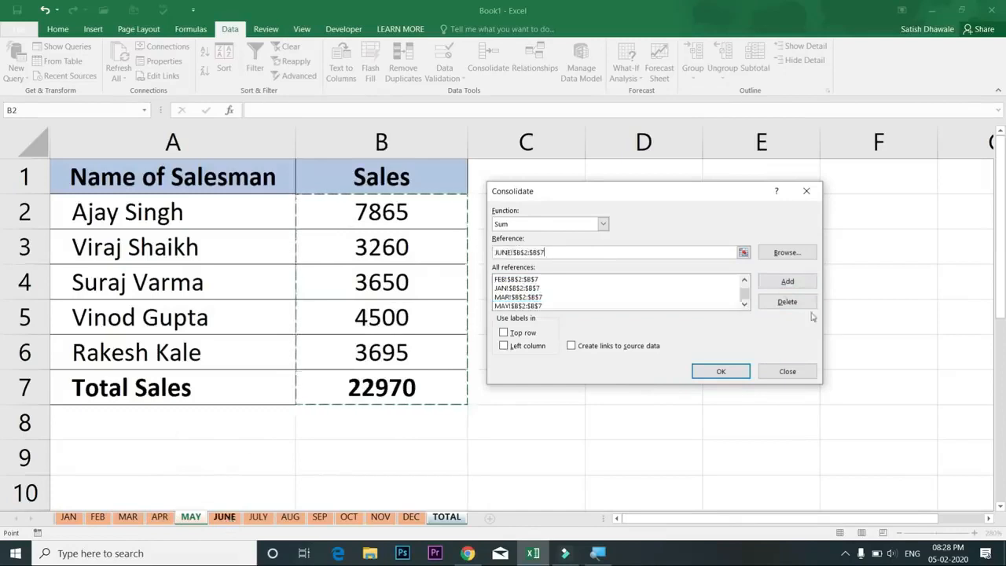
{"action": "left_click", "coordinate": [788, 282]}
{"action": "left_click", "coordinate": [258, 516]}
{"action": "left_click", "coordinate": [787, 281]}
{"action": "left_click", "coordinate": [290, 517]}
{"action": "left_click", "coordinate": [787, 281]}
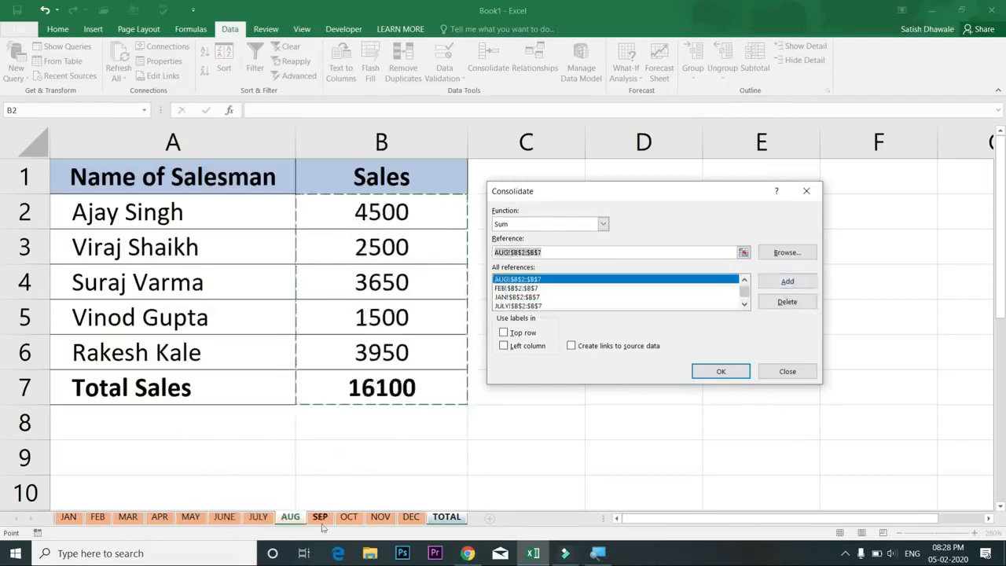
Step: Add the range B2:B7 of the SEP, OCT, NOV and DEC sheets to the references and run the consolidation
{"action": "left_click", "coordinate": [319, 516]}
{"action": "left_click", "coordinate": [788, 281]}
{"action": "left_click", "coordinate": [349, 516]}
{"action": "left_click", "coordinate": [788, 281]}
{"action": "left_click", "coordinate": [381, 517]}
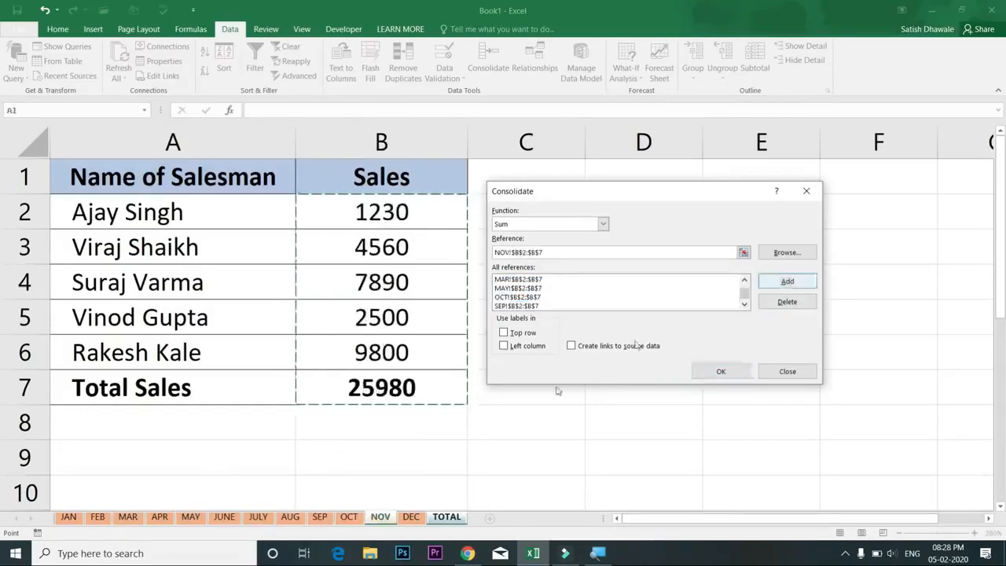
{"action": "left_click", "coordinate": [787, 281]}
{"action": "left_click", "coordinate": [411, 516]}
{"action": "left_click", "coordinate": [787, 281]}
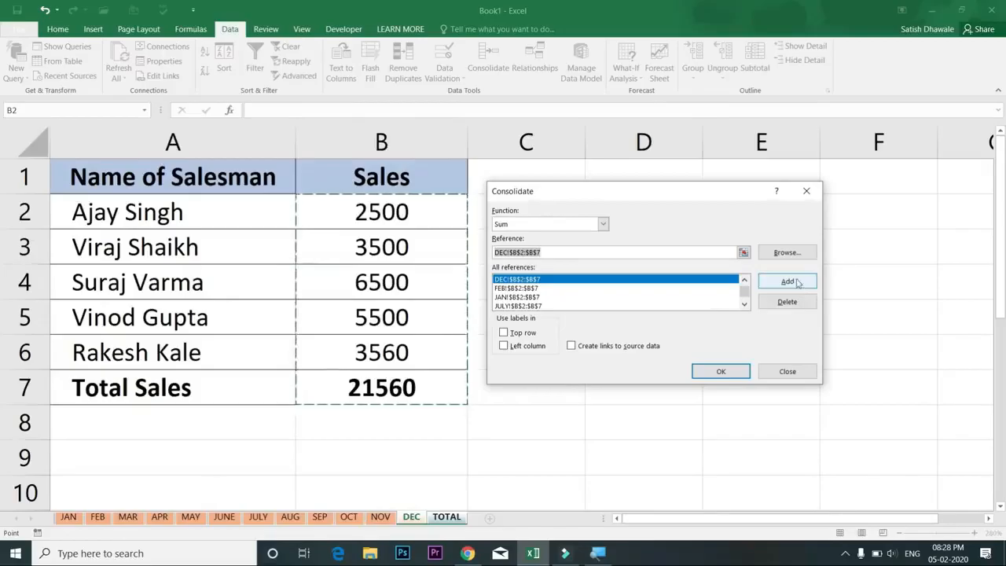
{"action": "left_click", "coordinate": [721, 371]}
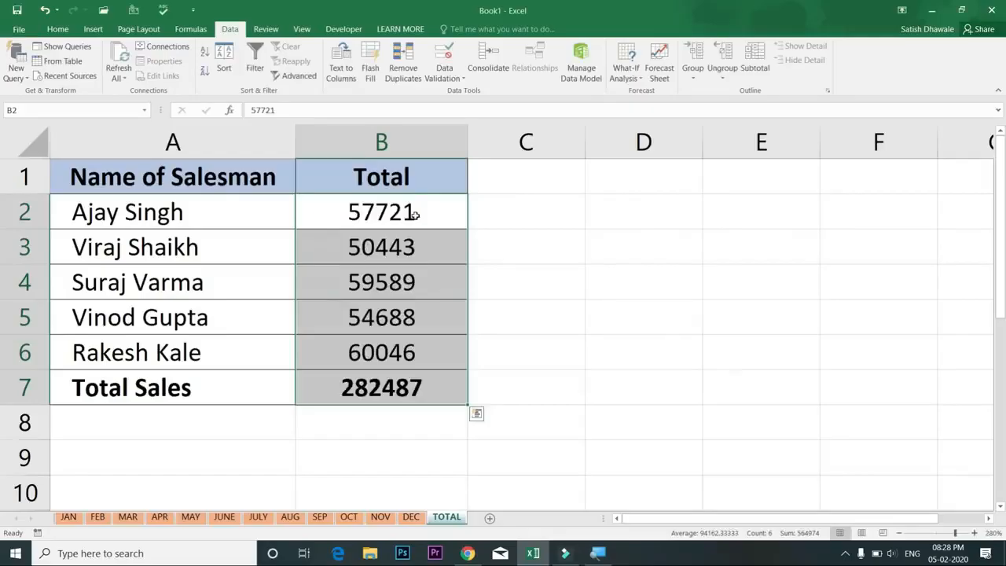
Step: Change the first salesman's sales in cell B2 of the JAN sheet to 6500
{"action": "left_click", "coordinate": [414, 215]}
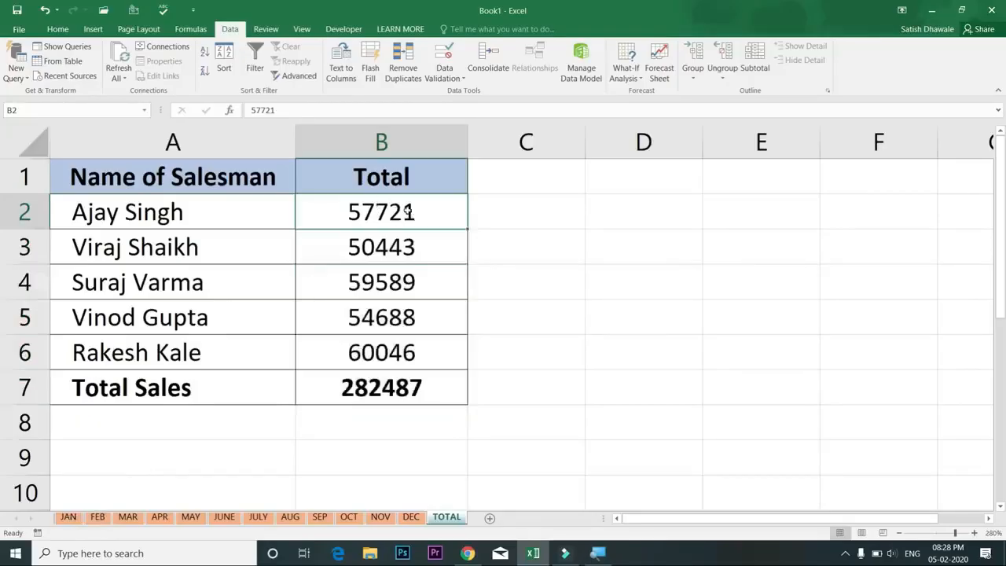
{"action": "left_click", "coordinate": [69, 517]}
{"action": "left_click", "coordinate": [395, 211]}
{"action": "type", "text": "6500"}
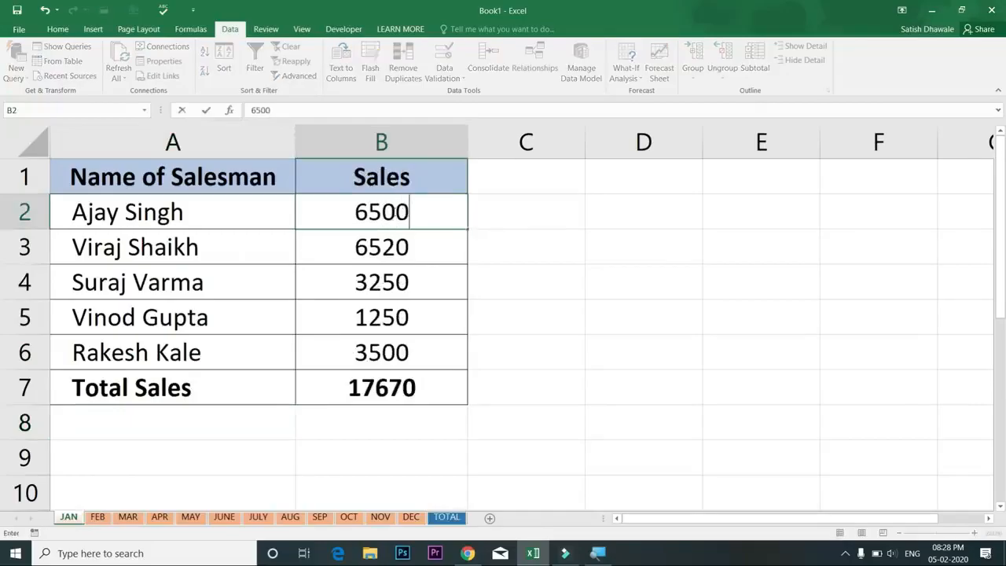
{"action": "key", "text": "Return"}
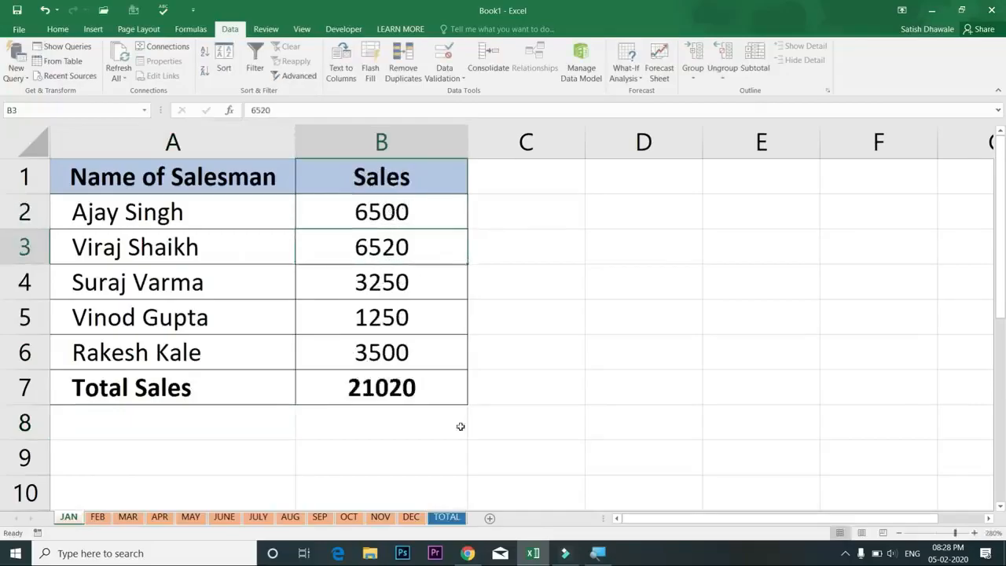
Step: Run the consolidation again on B2:B7 of the TOTAL sheet, using the stored references, to update the totals
{"action": "left_click", "coordinate": [446, 516]}
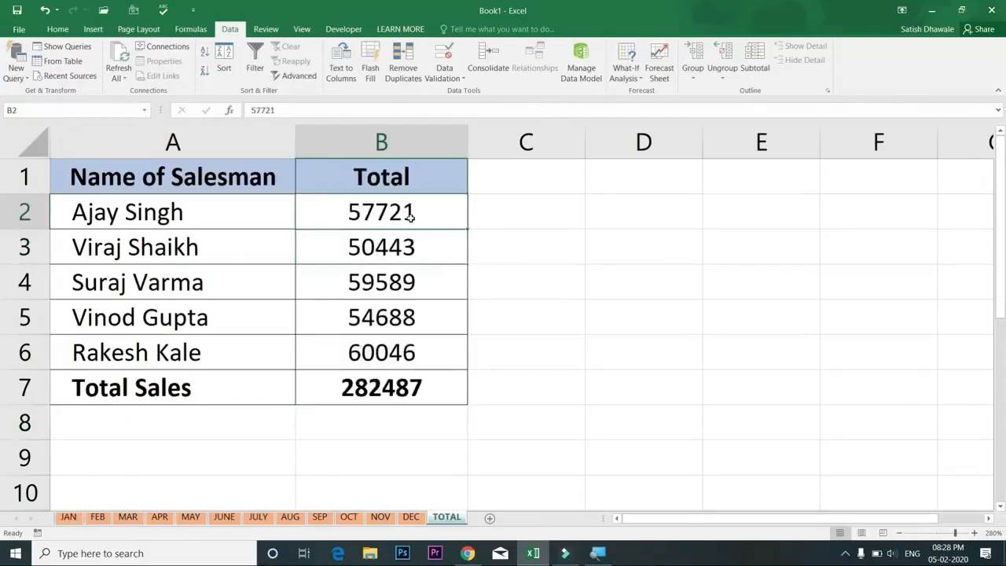
{"action": "left_click_drag", "start_coordinate": [418, 212], "coordinate": [425, 390]}
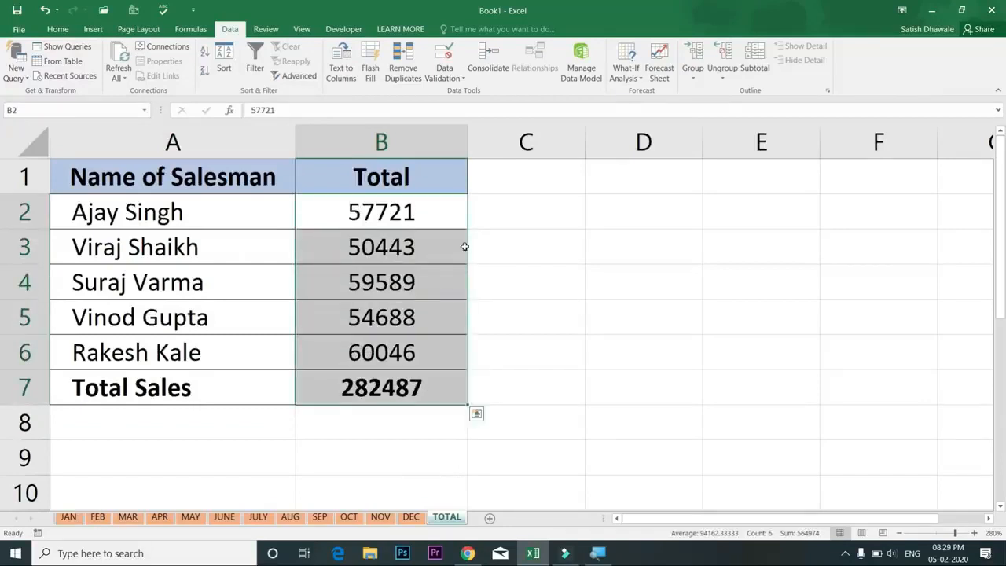
{"action": "left_click", "coordinate": [486, 66]}
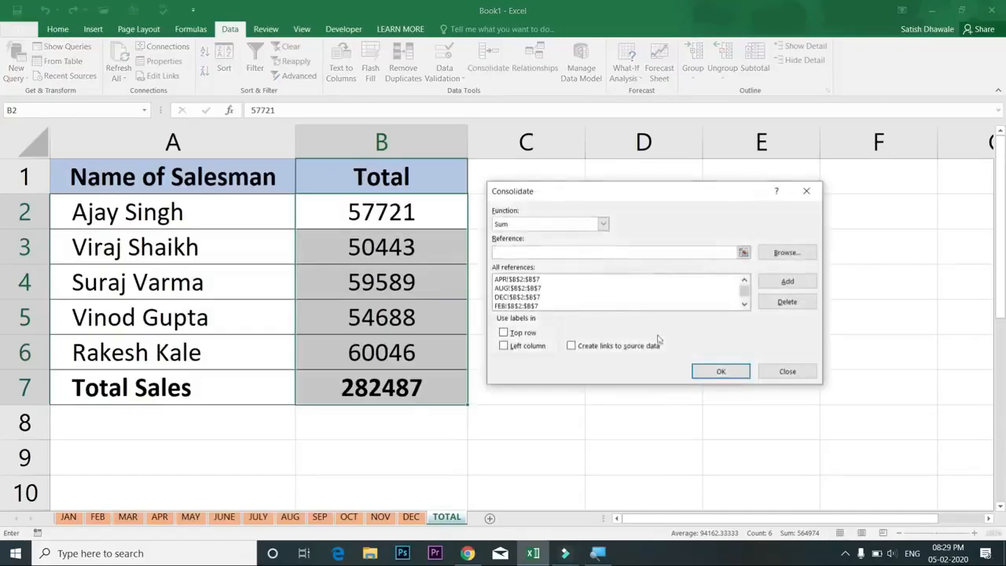
{"action": "left_click", "coordinate": [718, 371]}
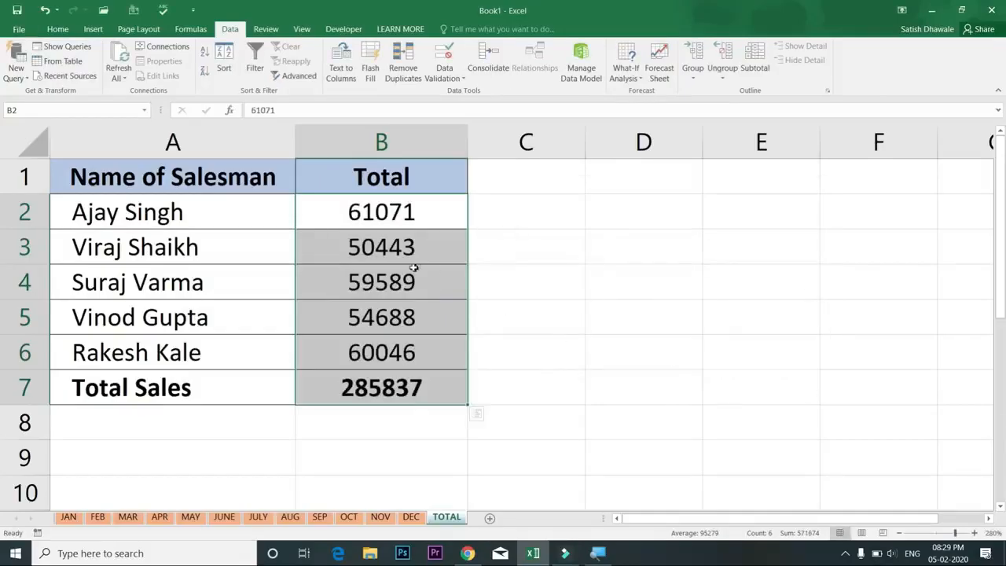
Step: Review the list of stored monthly references in the Consolidate settings and leave them without running it
{"action": "left_click", "coordinate": [486, 67]}
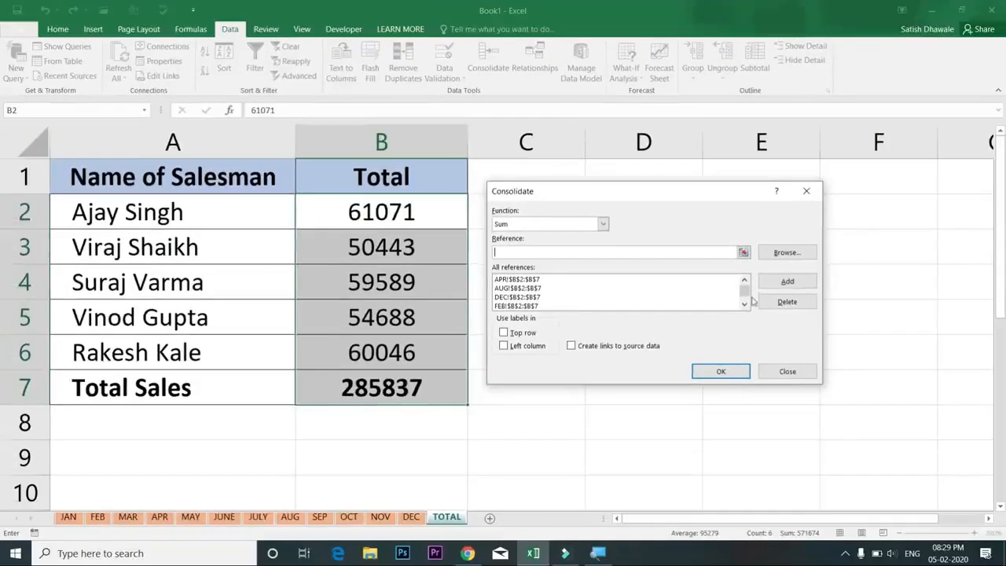
{"action": "left_click", "coordinate": [744, 306]}
{"action": "left_click", "coordinate": [744, 306]}
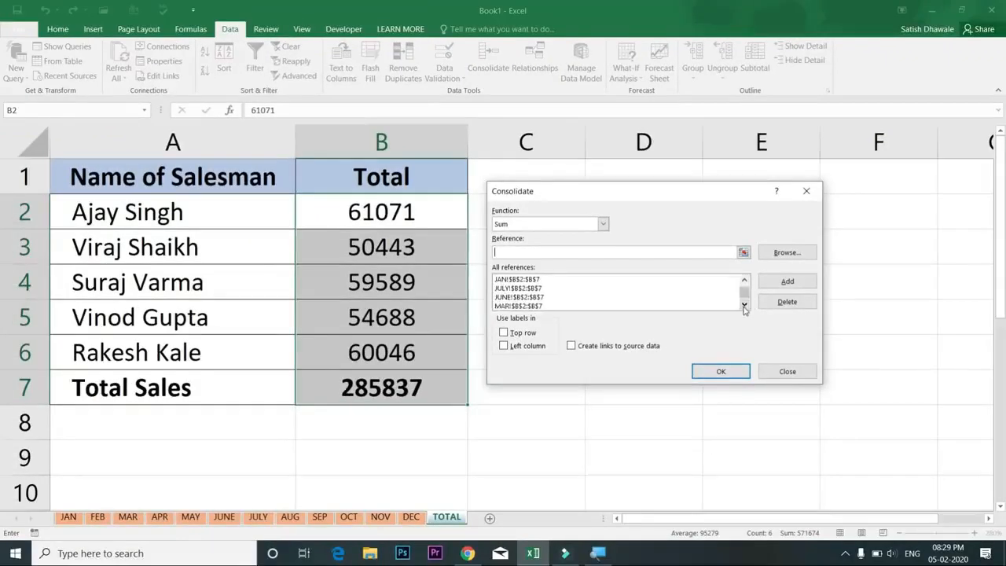
{"action": "left_click", "coordinate": [786, 371]}
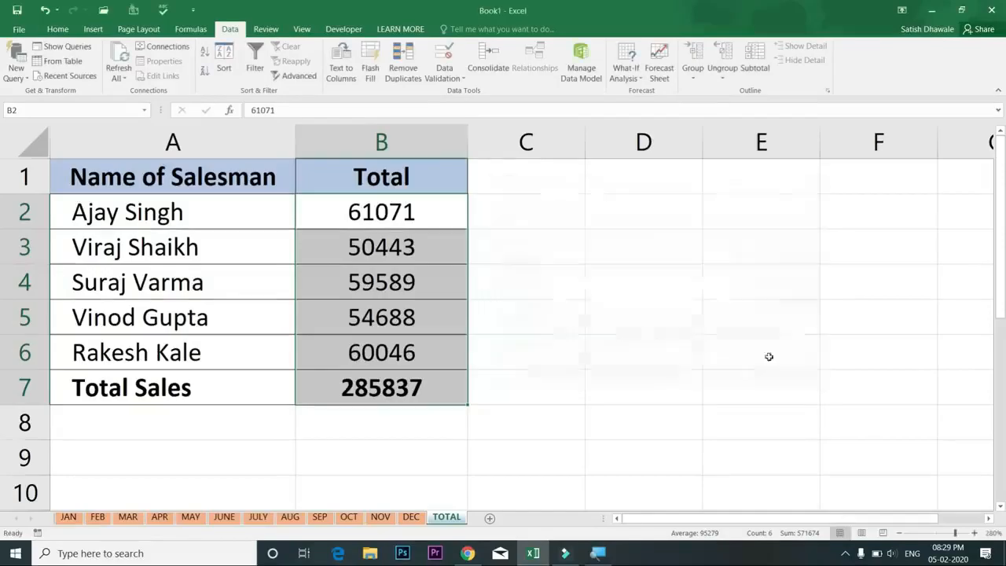
Step: Repeat the consolidation with the stored references and clear the totals from B2:B7 on the TOTAL sheet
{"action": "left_click", "coordinate": [484, 52]}
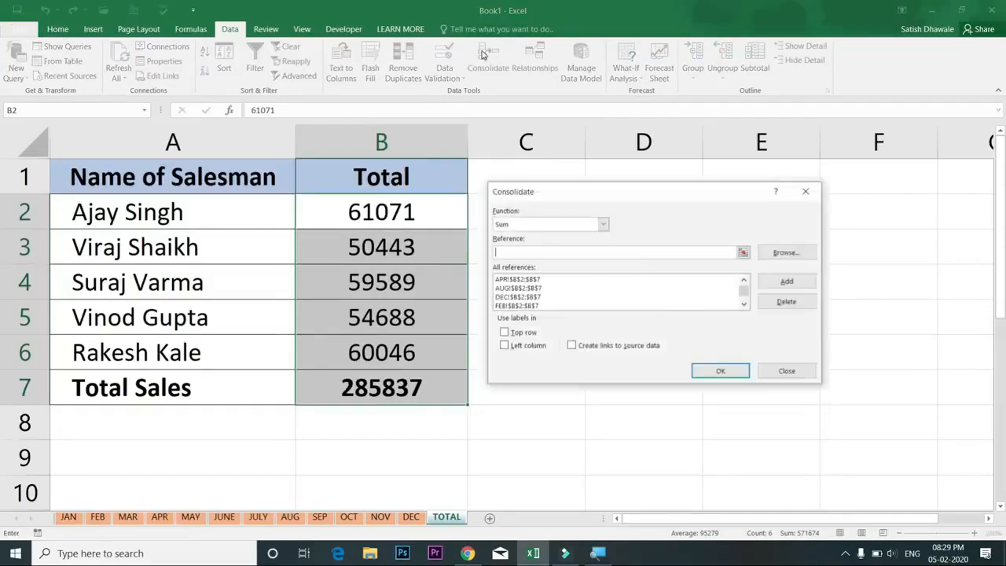
{"action": "left_click", "coordinate": [715, 370]}
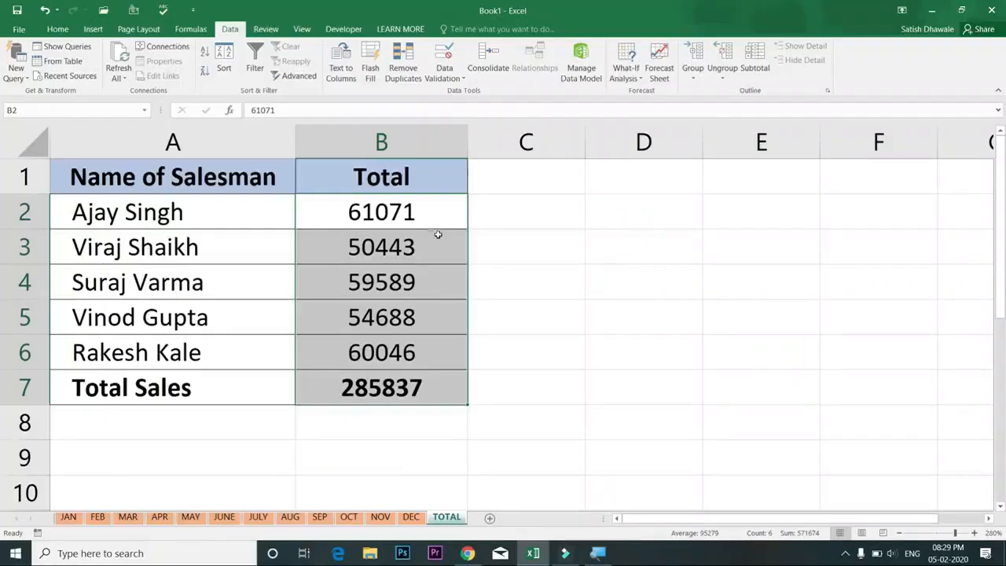
{"action": "left_click_drag", "start_coordinate": [415, 216], "coordinate": [412, 384]}
{"action": "key", "text": "Delete"}
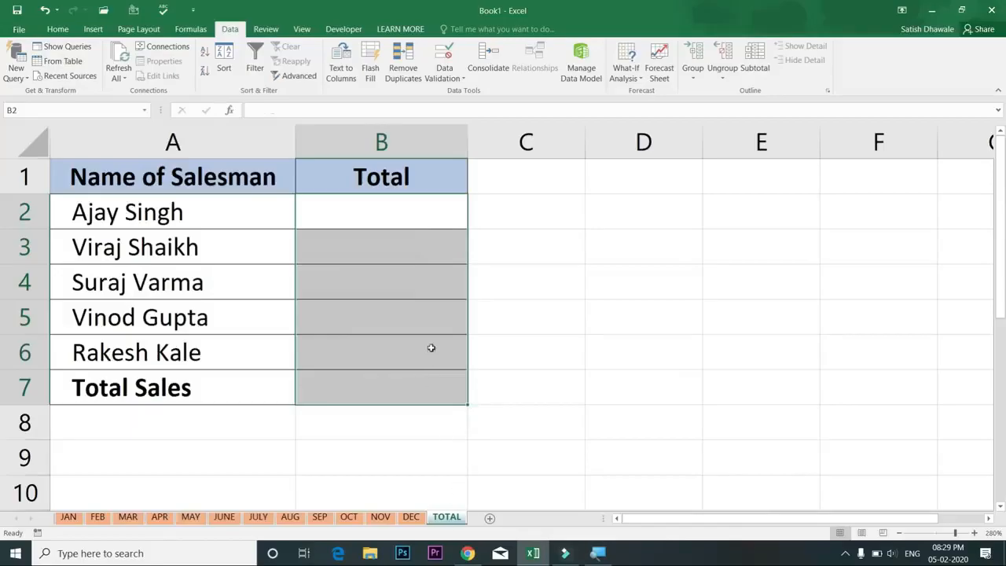
Step: Start a SUM formula in cell B2 of the TOTAL sheet that references cell B2 of the JAN sheet
{"action": "left_click", "coordinate": [404, 217]}
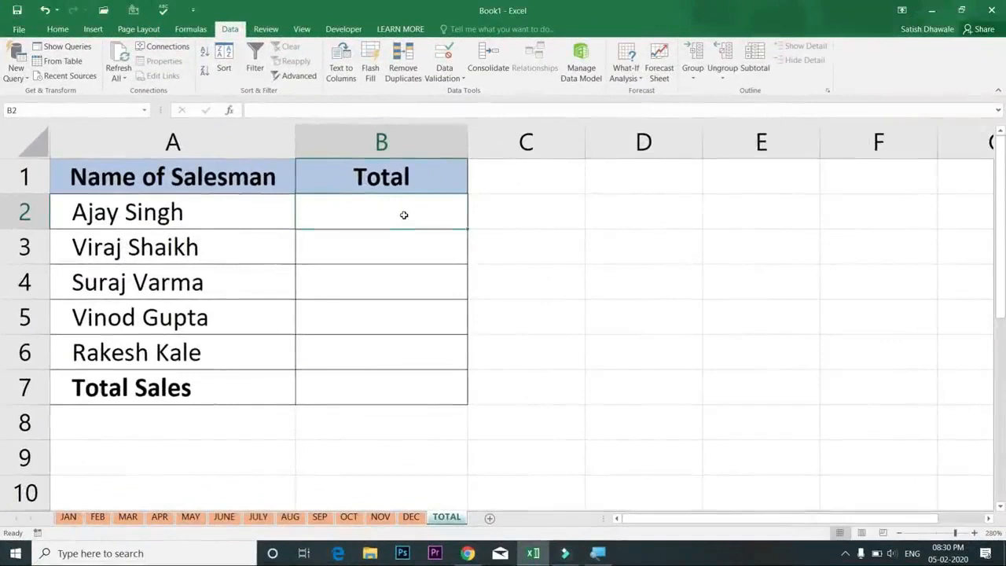
{"action": "type", "text": "=sum"}
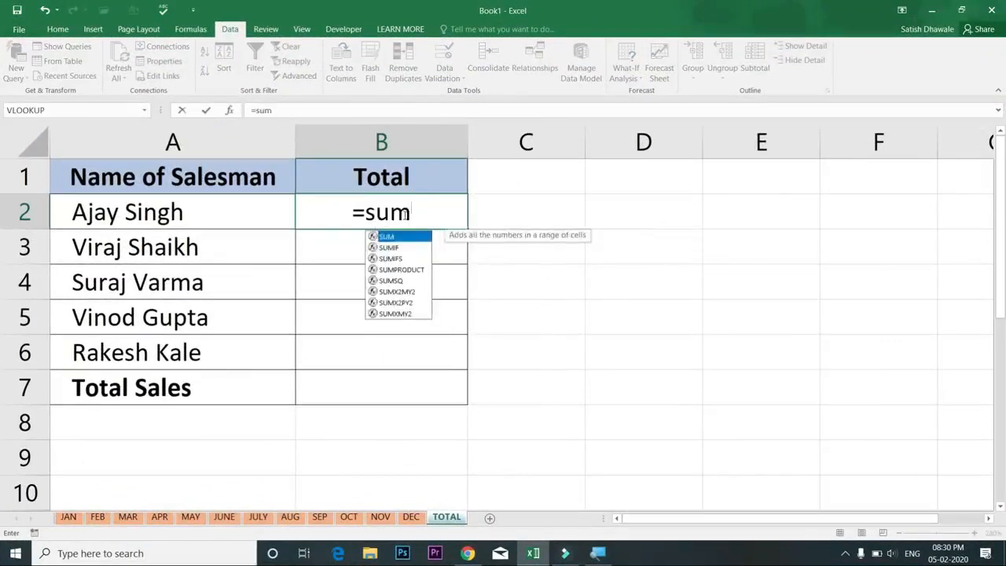
{"action": "key", "text": "Tab"}
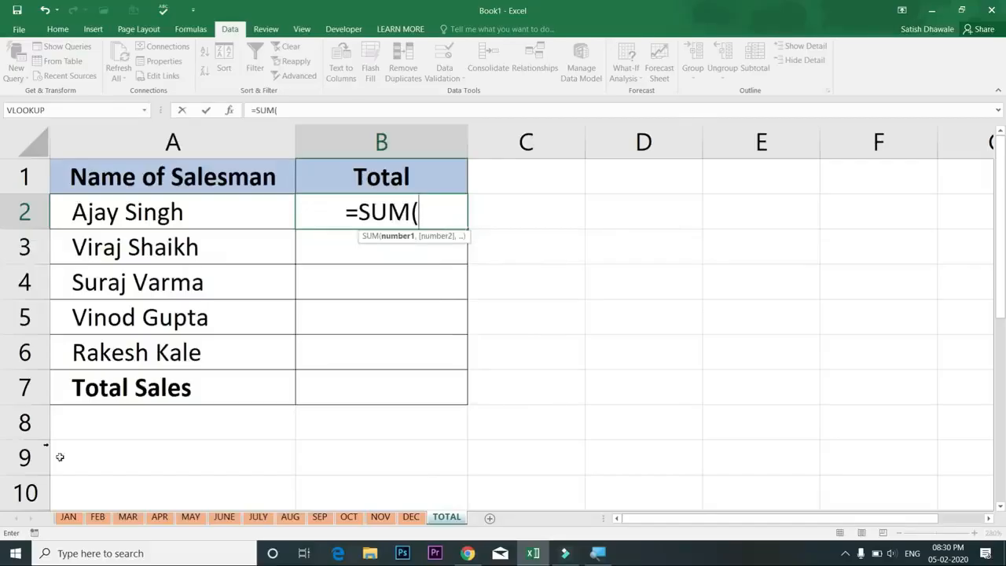
{"action": "left_click", "coordinate": [71, 517]}
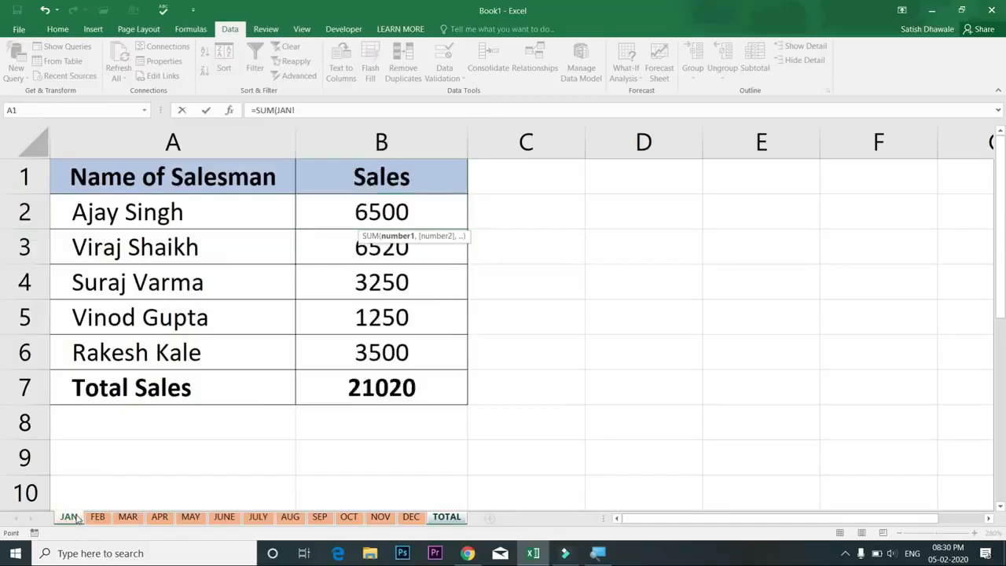
{"action": "left_click", "coordinate": [397, 211]}
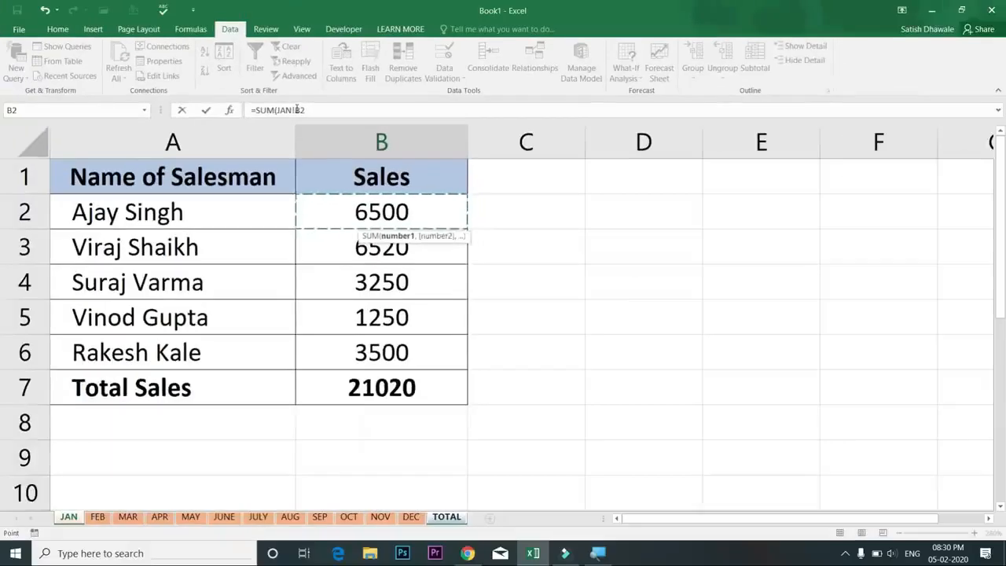
Step: Extend the sheet reference in the SUM formula from JAN to the range JAN:DEC
{"action": "left_click", "coordinate": [307, 110]}
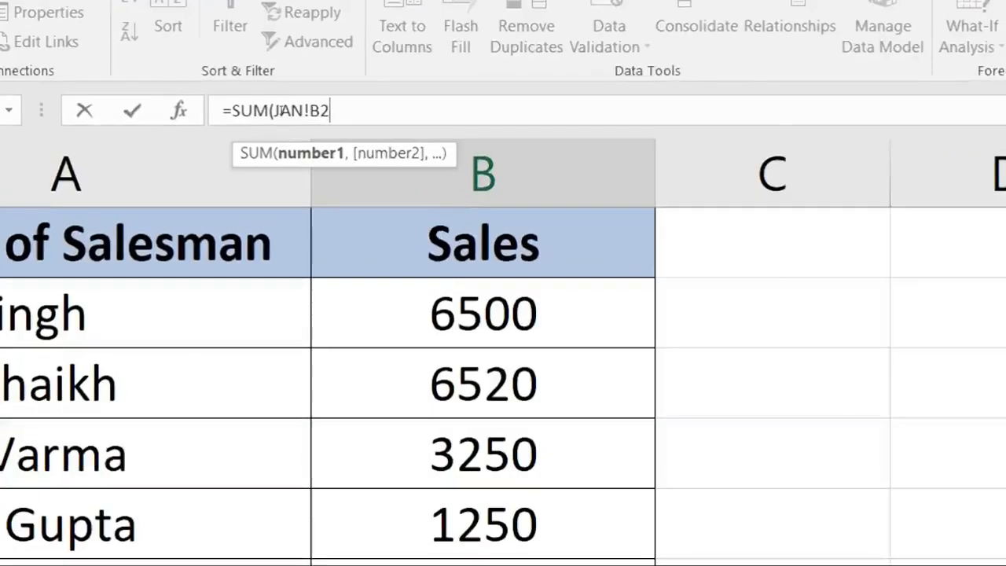
{"action": "key", "text": "Left"}
{"action": "key", "text": "Left"}
{"action": "key", "text": "Left"}
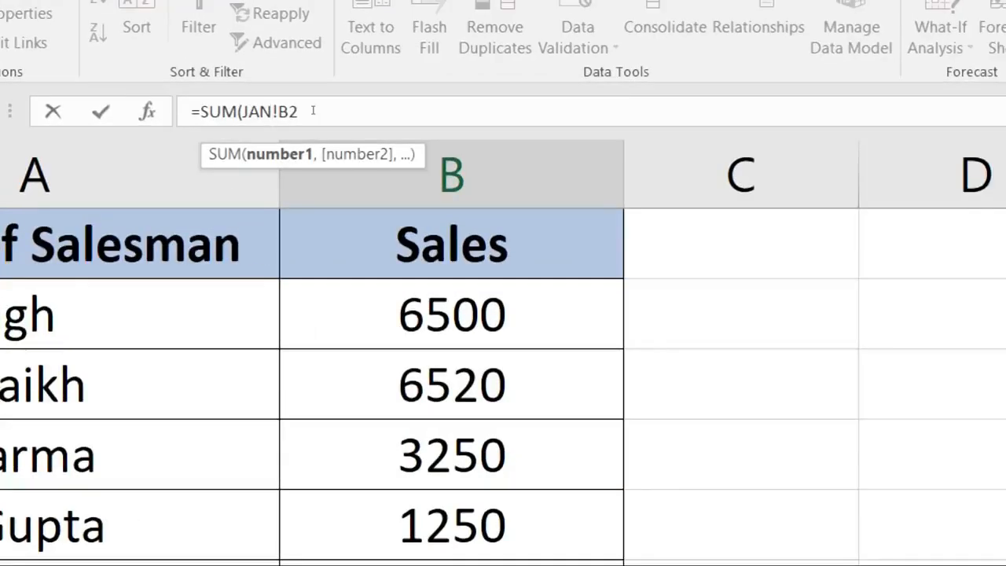
{"action": "type", "text": ":de"}
{"action": "key", "text": "BackSpace"}
{"action": "key", "text": "BackSpace"}
{"action": "type", "text": "DEC"}
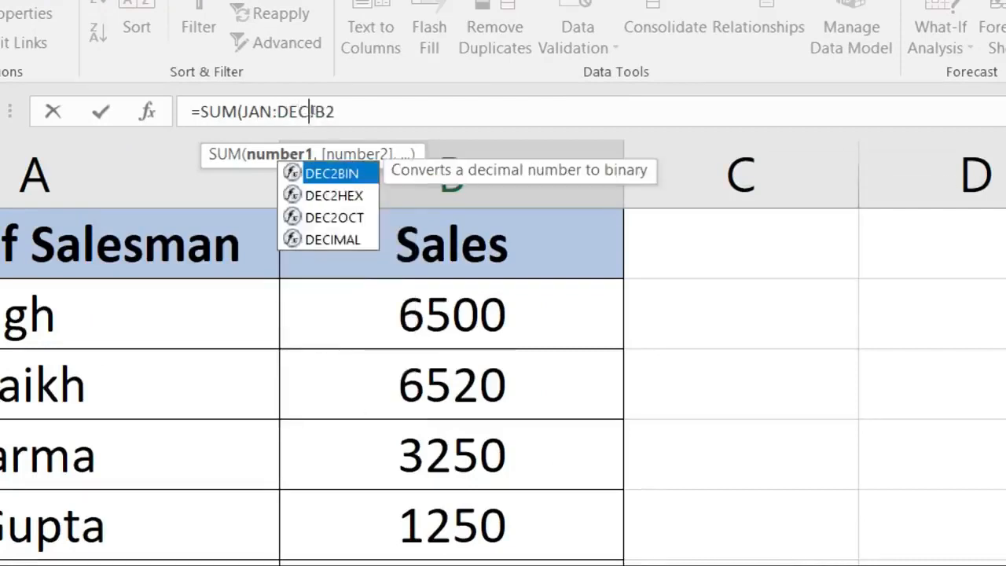
Step: Complete the formula as =SUM(JAN:DEC!B2) and fill it down through B7 on the TOTAL sheet
{"action": "left_click", "coordinate": [312, 112]}
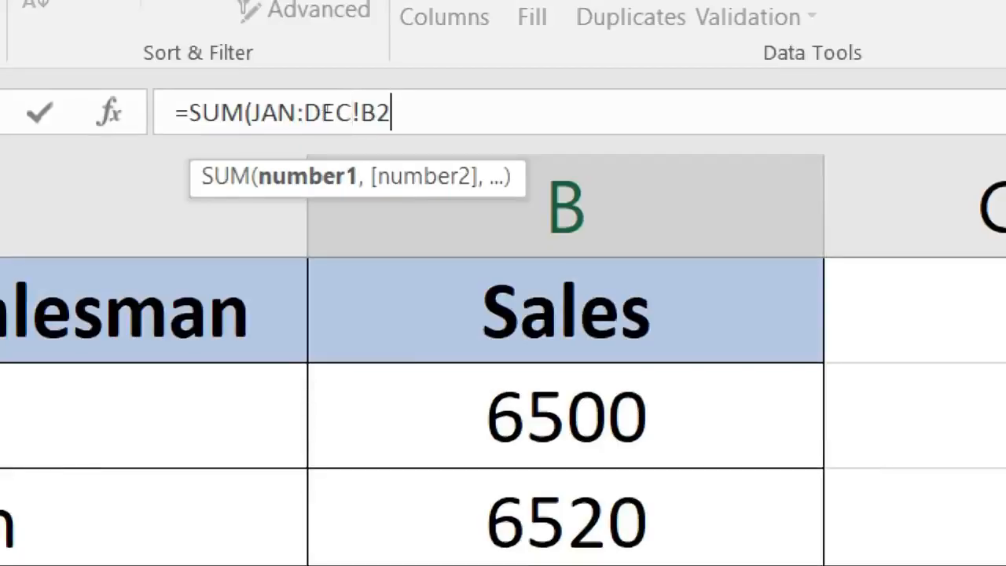
{"action": "type", "text": ")"}
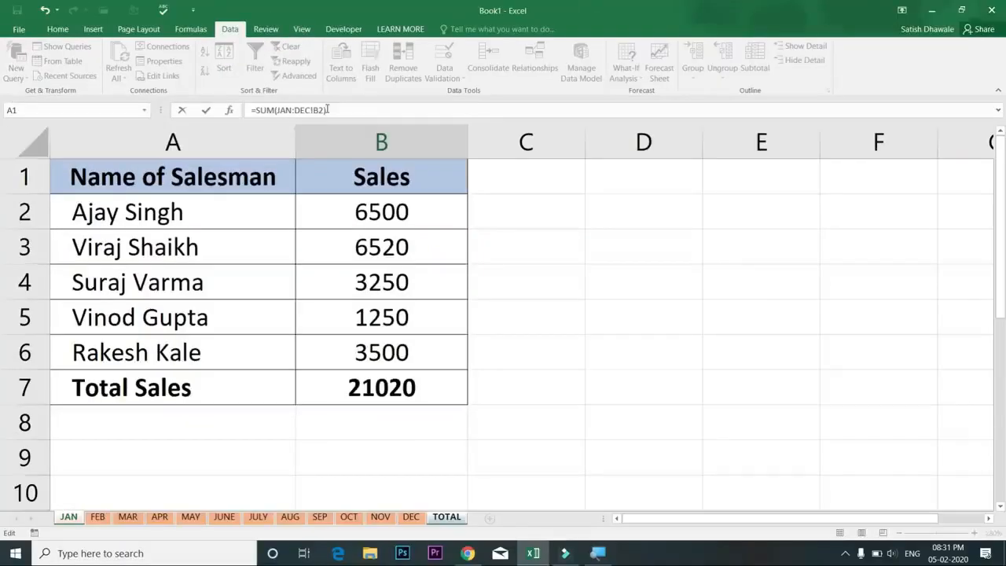
{"action": "key", "text": "Return"}
{"action": "left_click", "coordinate": [422, 215]}
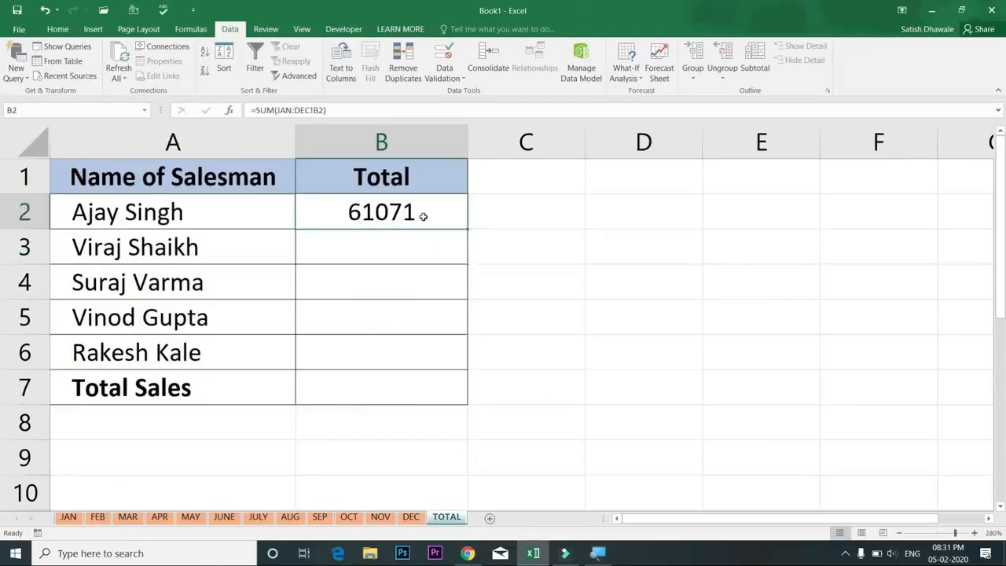
{"action": "left_click_drag", "start_coordinate": [464, 228], "coordinate": [464, 401]}
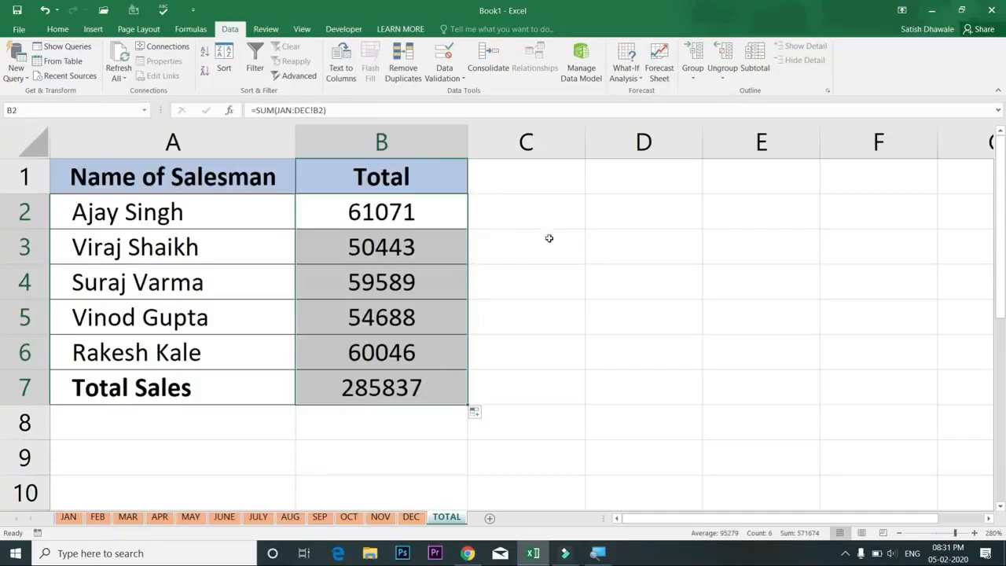
Step: Consolidate the monthly sales into C2:C7 of the TOTAL sheet using the stored references
{"action": "left_click_drag", "start_coordinate": [550, 216], "coordinate": [542, 388]}
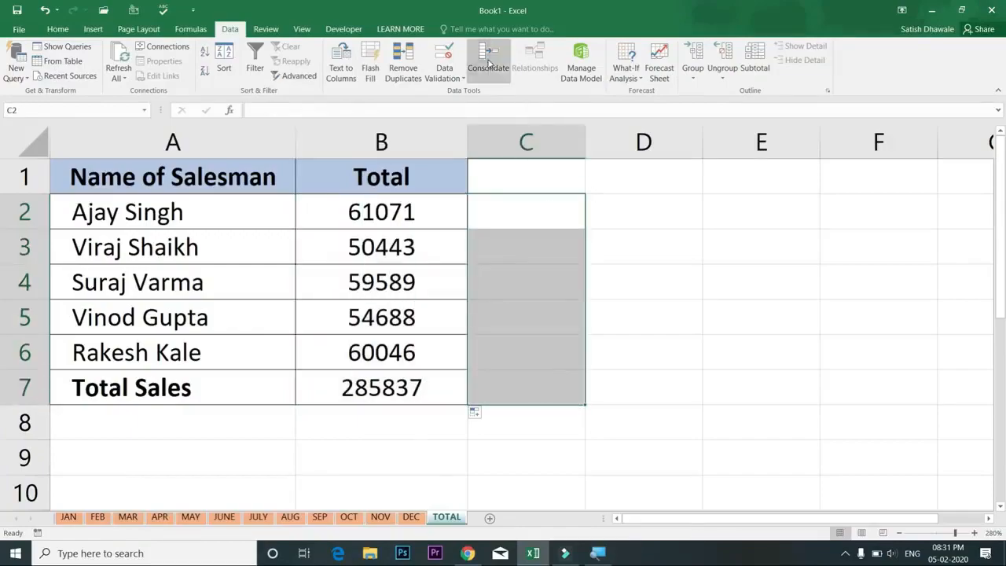
{"action": "left_click", "coordinate": [488, 63]}
{"action": "left_click", "coordinate": [715, 370]}
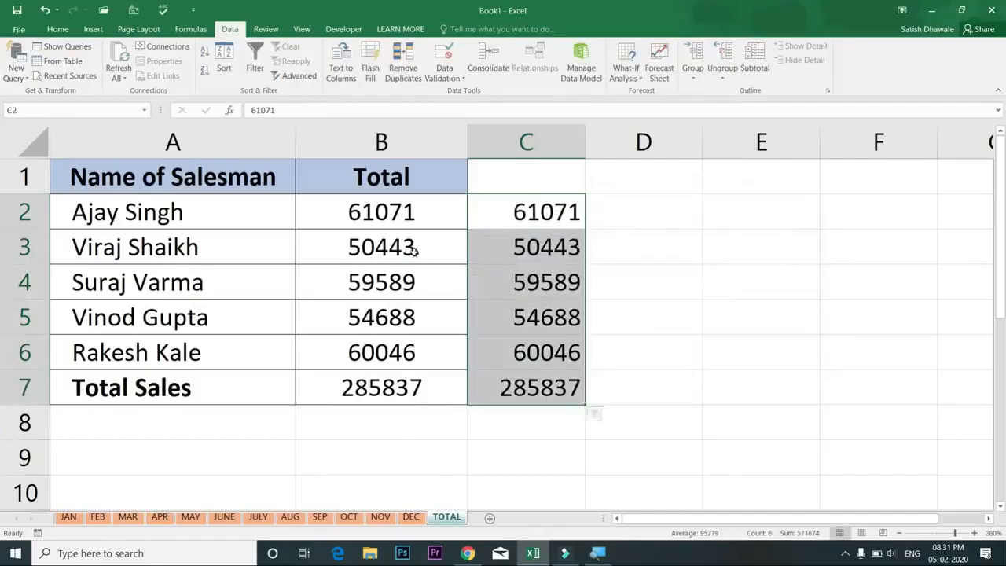
Step: Clear the SUM formulas from B2:B7 on the TOTAL sheet
{"action": "left_click", "coordinate": [395, 221]}
{"action": "left_click_drag", "start_coordinate": [399, 287], "coordinate": [401, 386]}
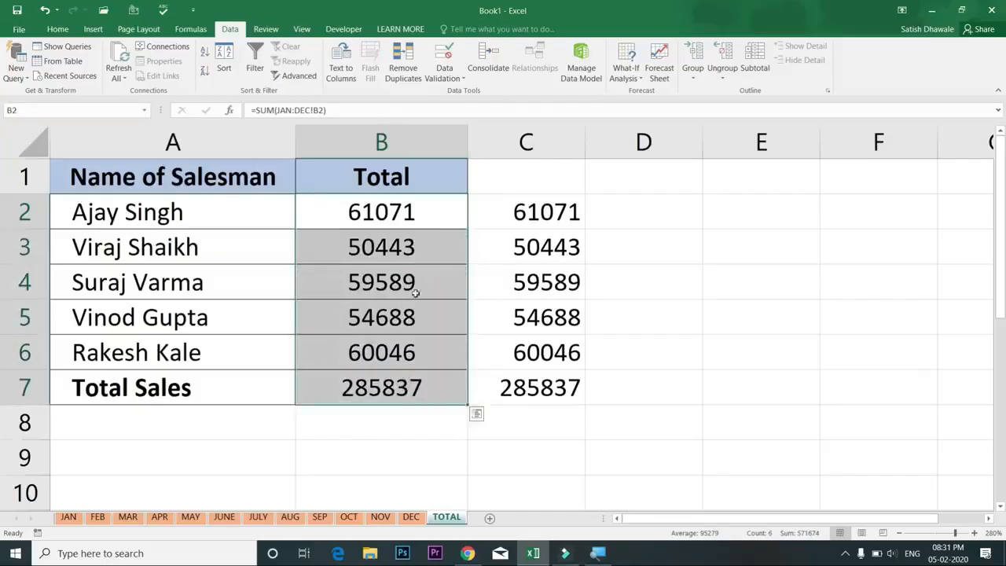
{"action": "key", "text": "Delete"}
Step: Enter the formula =SUM(JAN:DEC!B2) directly in cell B2 of the TOTAL sheet
{"action": "left_click", "coordinate": [420, 212]}
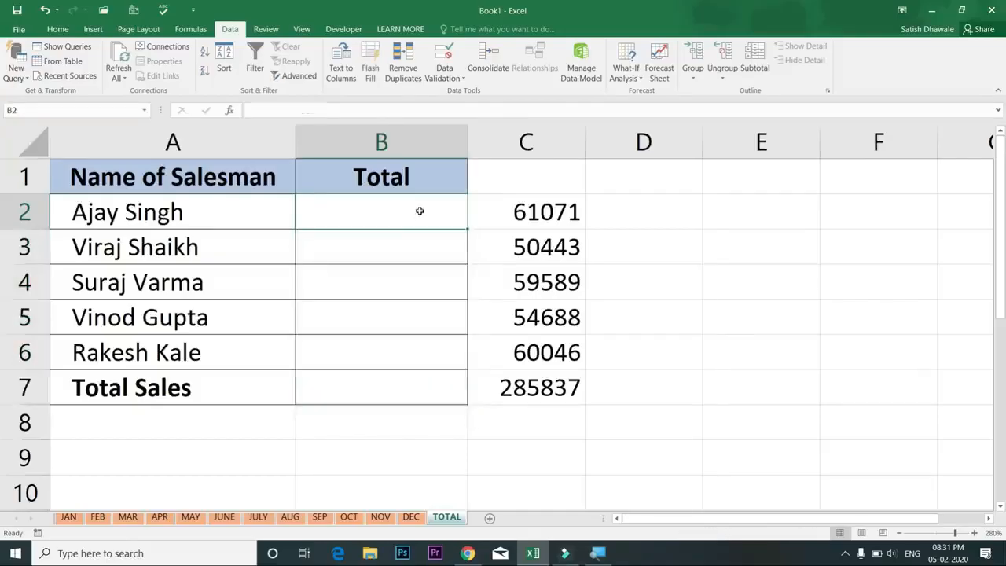
{"action": "type", "text": "=SUM"}
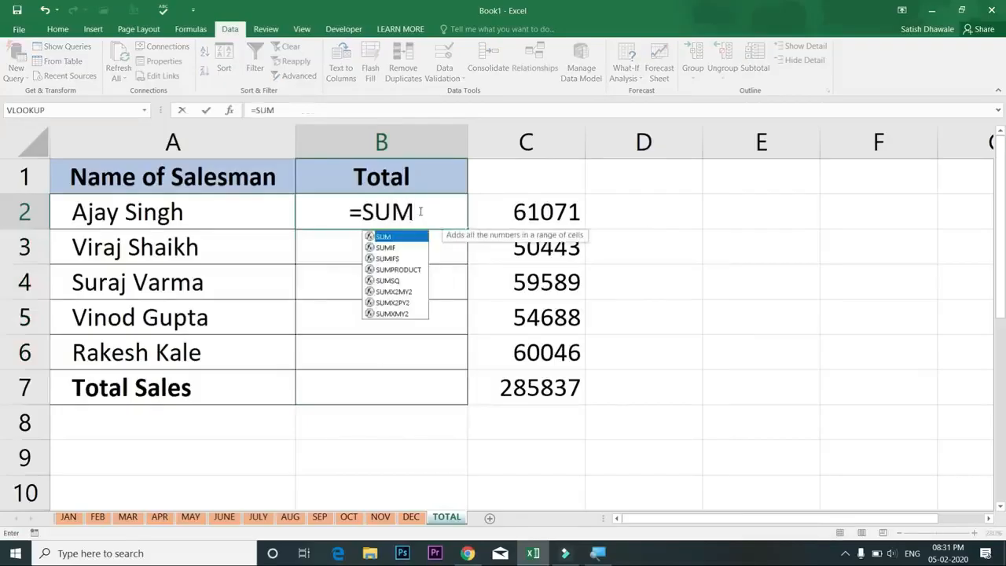
{"action": "type", "text": "("}
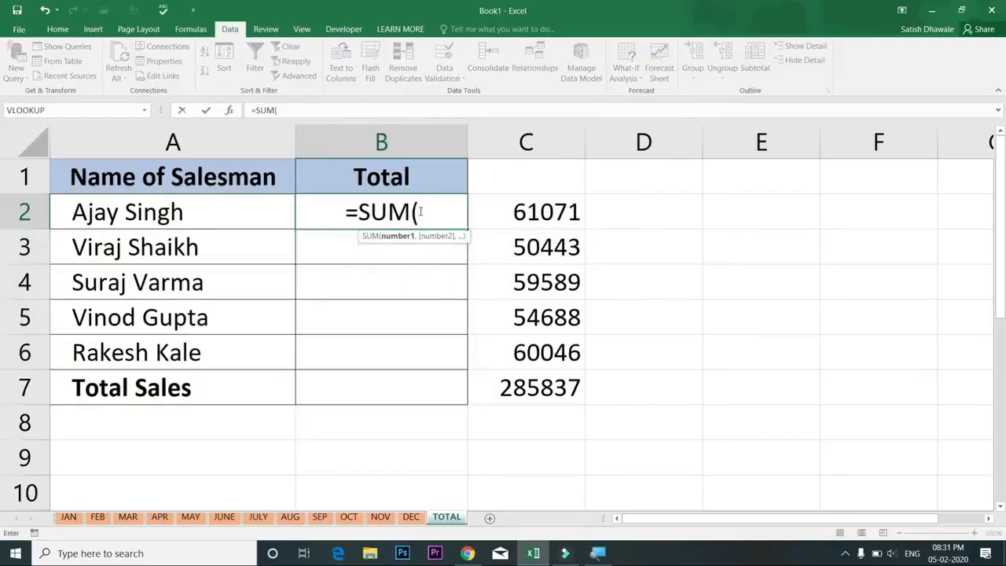
{"action": "type", "text": "JAN"}
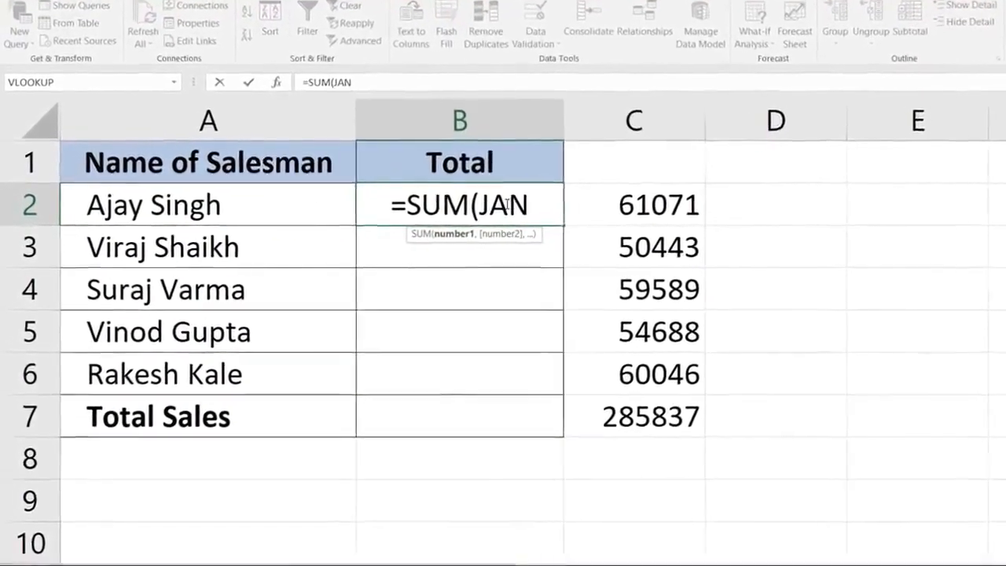
{"action": "type", "text": ":DE"}
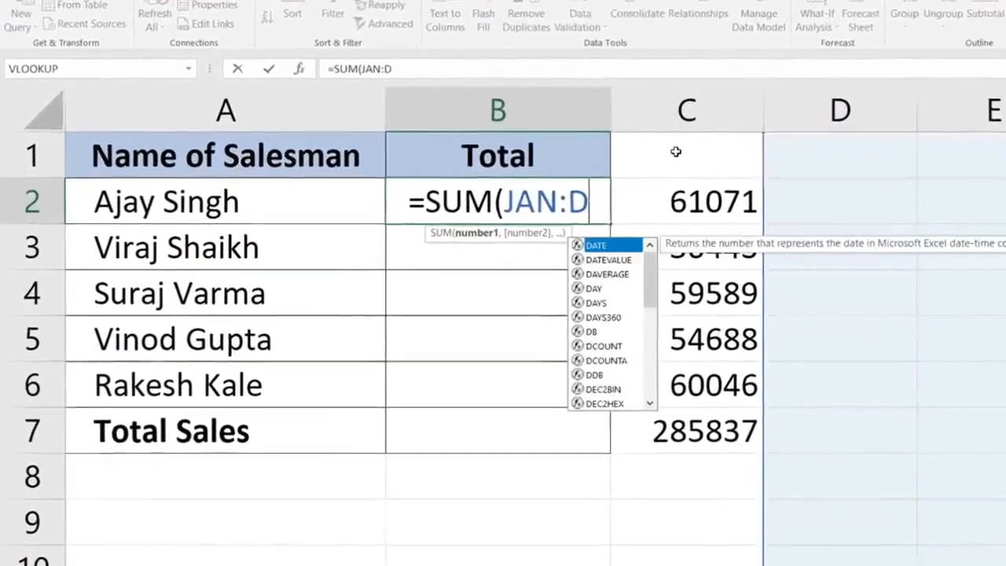
{"action": "type", "text": "C"}
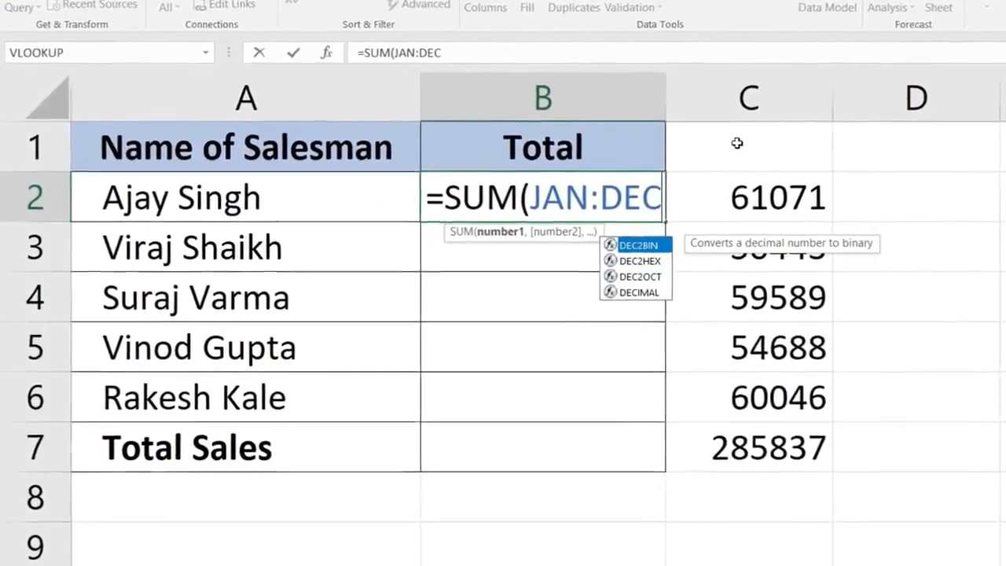
{"action": "type", "text": "!"}
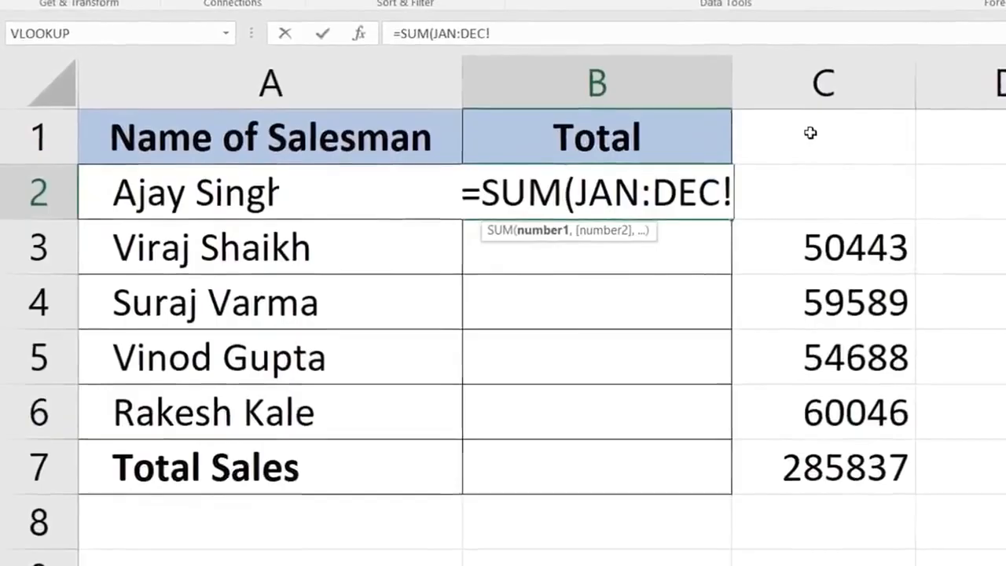
{"action": "type", "text": "B2)"}
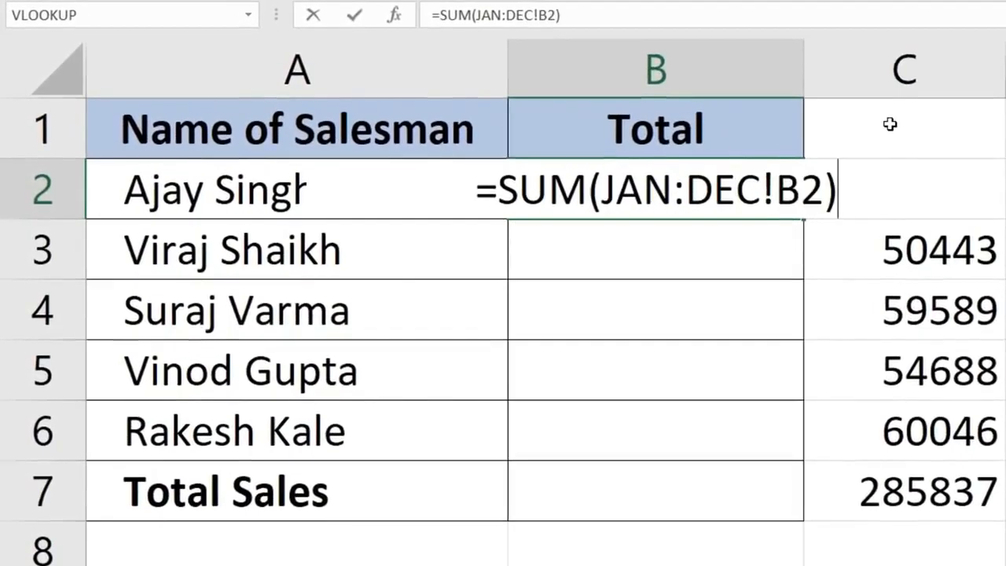
{"action": "key", "text": "Return"}
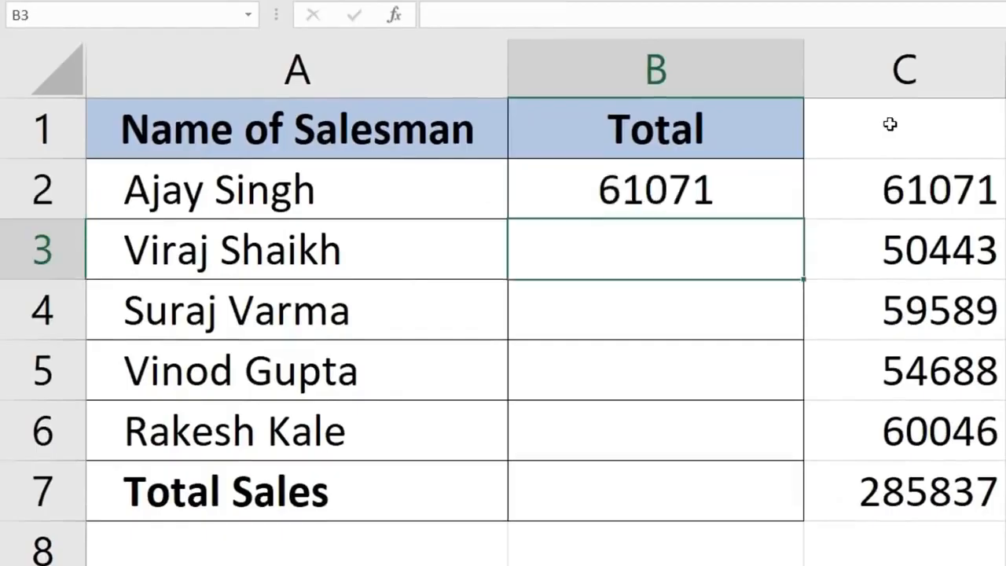
Step: Fill the SUM formula from B2 down through B7 on the TOTAL sheet
{"action": "left_click", "coordinate": [718, 189]}
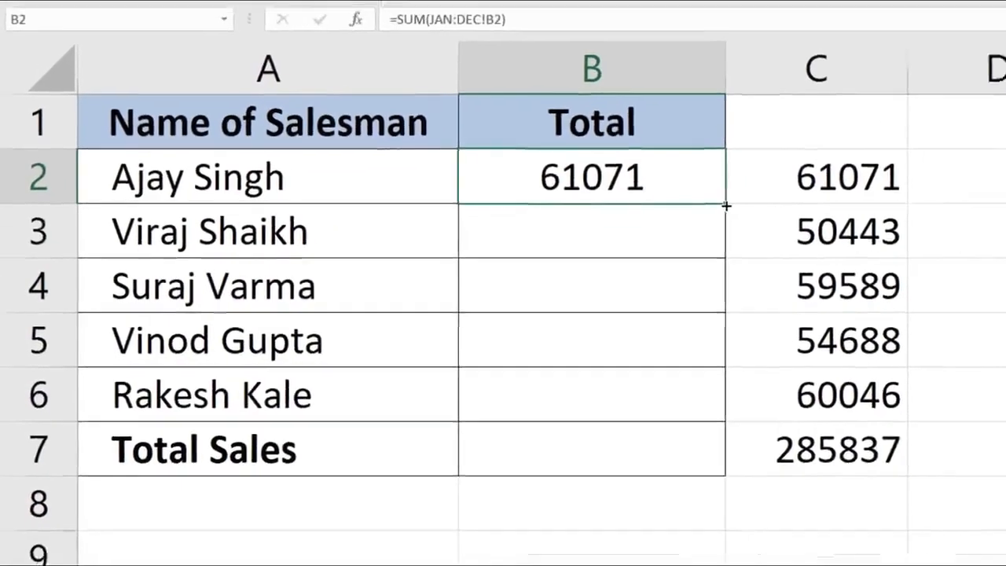
{"action": "double_click", "coordinate": [803, 220]}
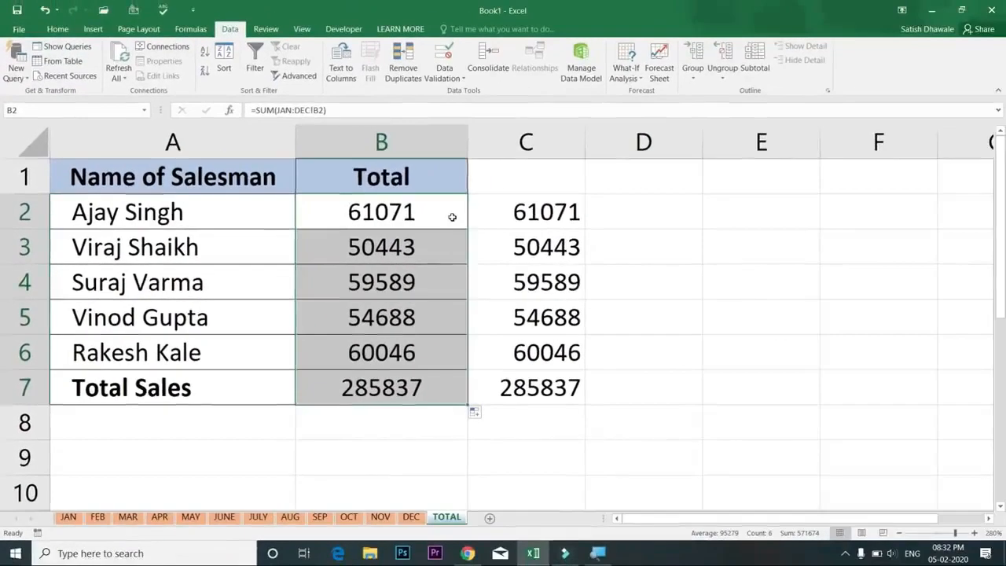
{"action": "left_click", "coordinate": [144, 460]}
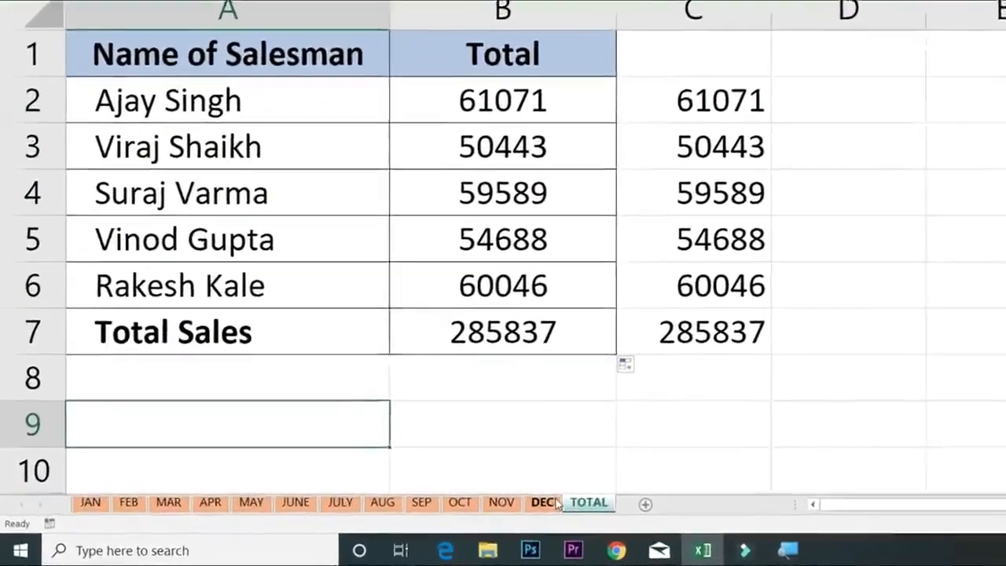
Step: Rename the JAN sheet as JAN 2019
{"action": "left_click", "coordinate": [91, 502]}
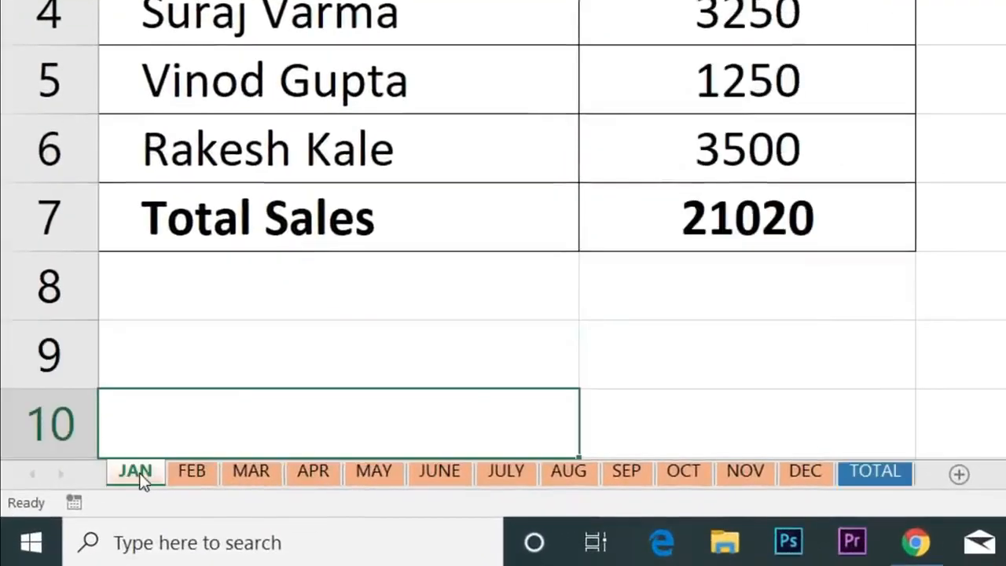
{"action": "double_click", "coordinate": [140, 476]}
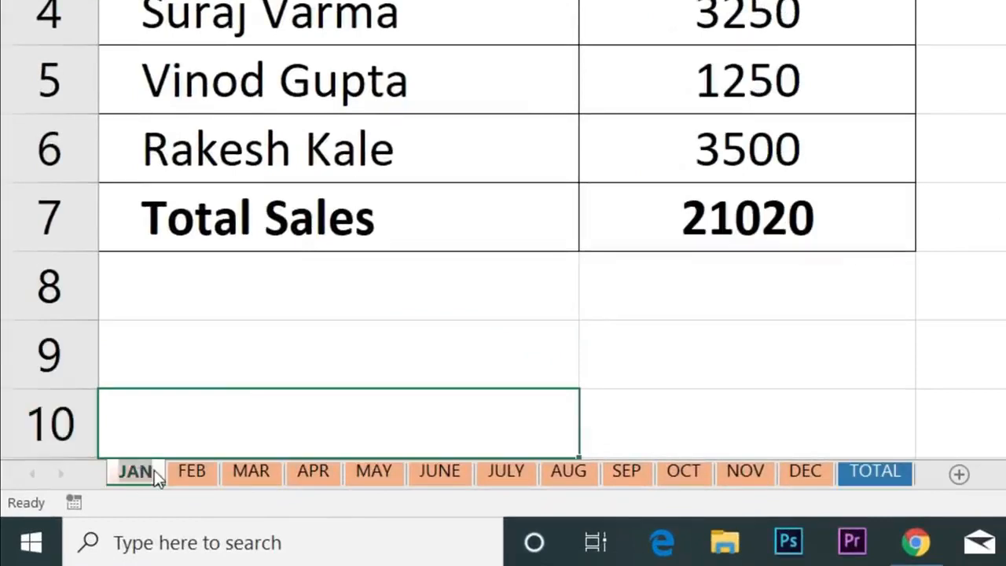
{"action": "type", "text": "JAN 2019"}
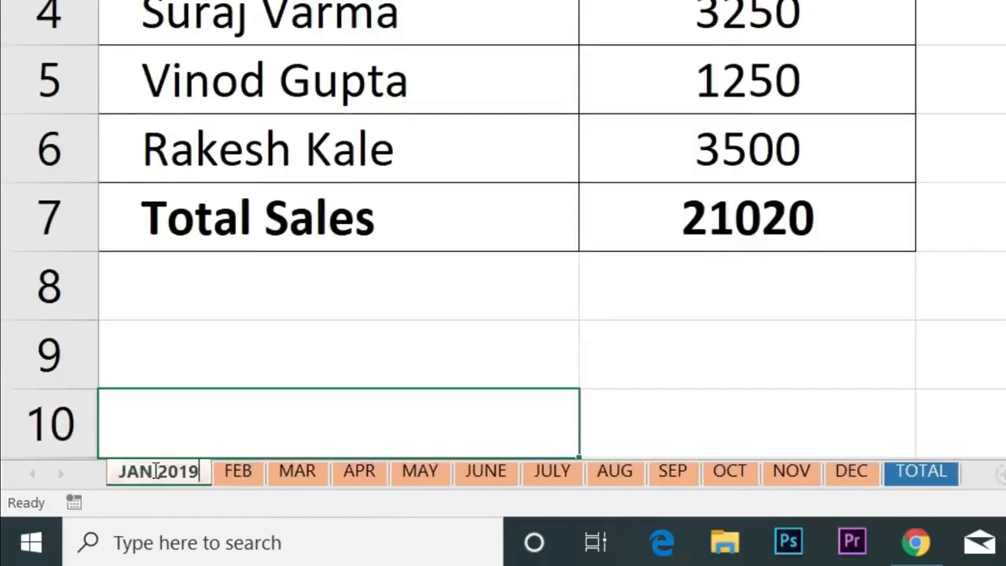
{"action": "key", "text": "Return"}
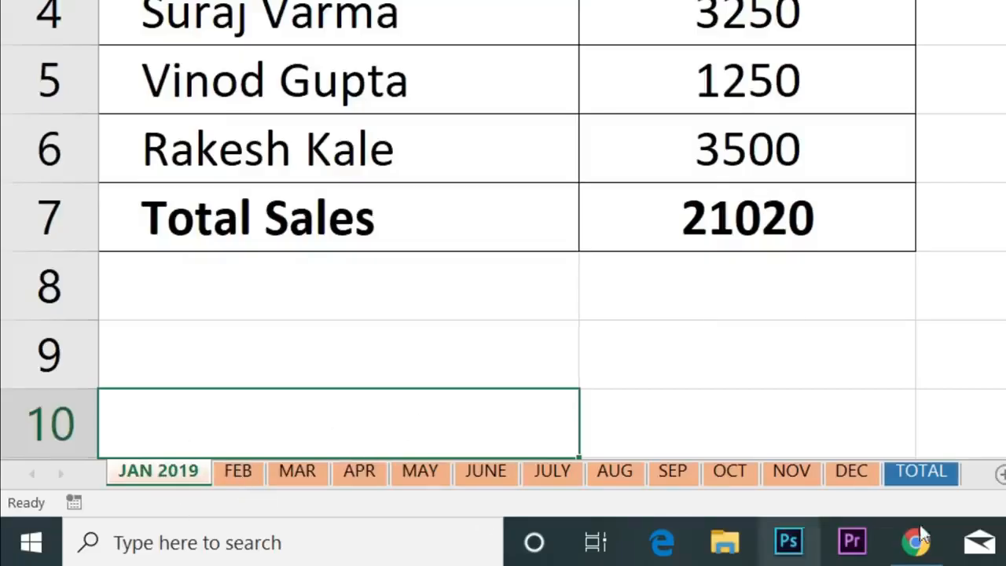
Step: Rename the DEC sheet as DEC 2019
{"action": "double_click", "coordinate": [852, 470]}
{"action": "type", "text": "201"}
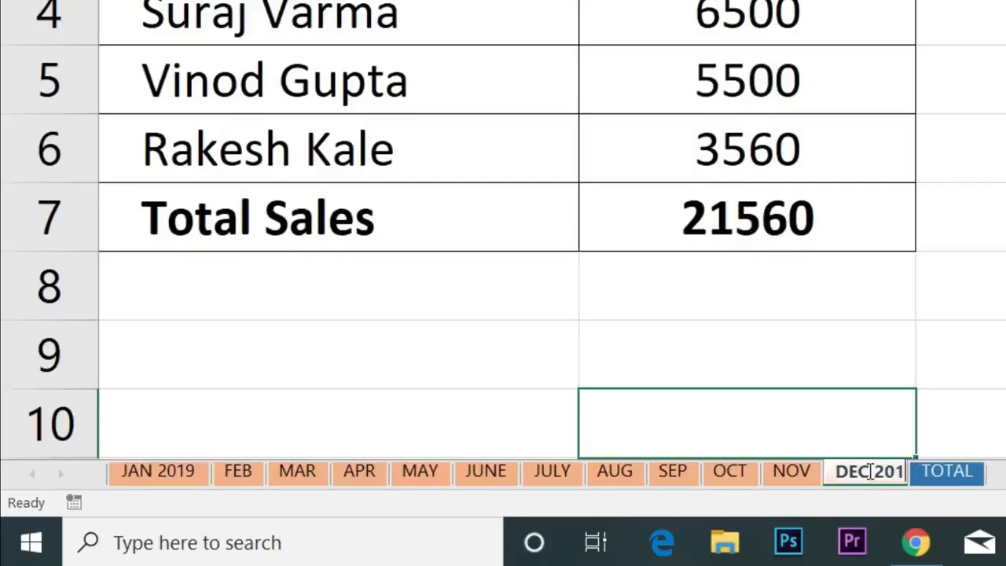
{"action": "type", "text": "9"}
{"action": "key", "text": "Return"}
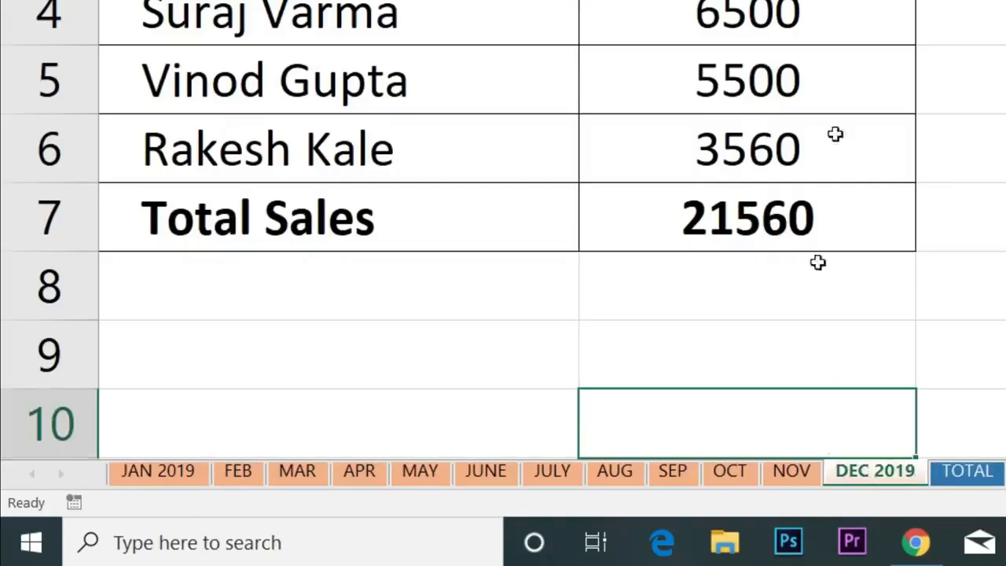
Step: Examine the SUM formula in cell B2 of the TOTAL sheet, especially the quotes around the renamed sheet range
{"action": "left_click", "coordinate": [967, 470]}
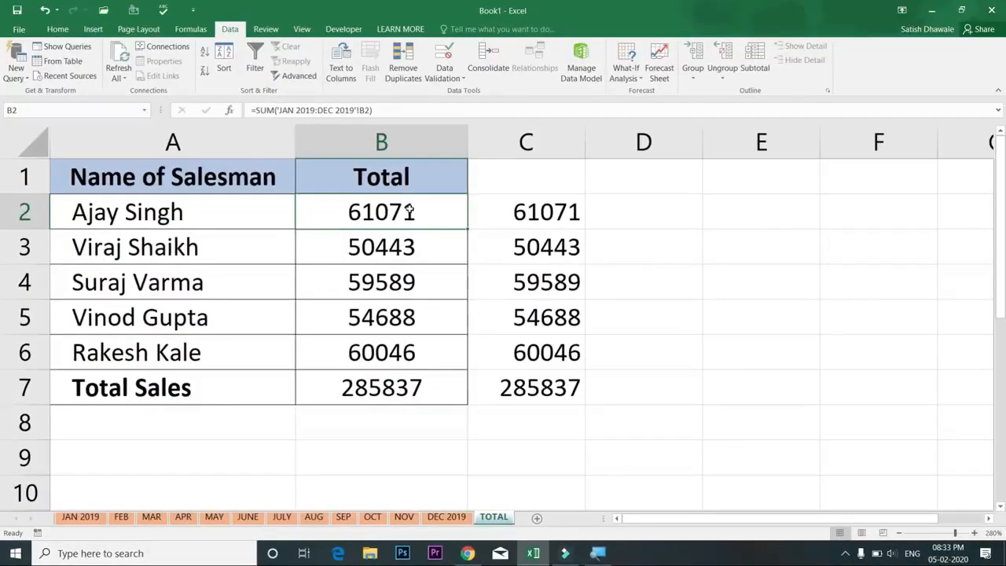
{"action": "double_click", "coordinate": [409, 211]}
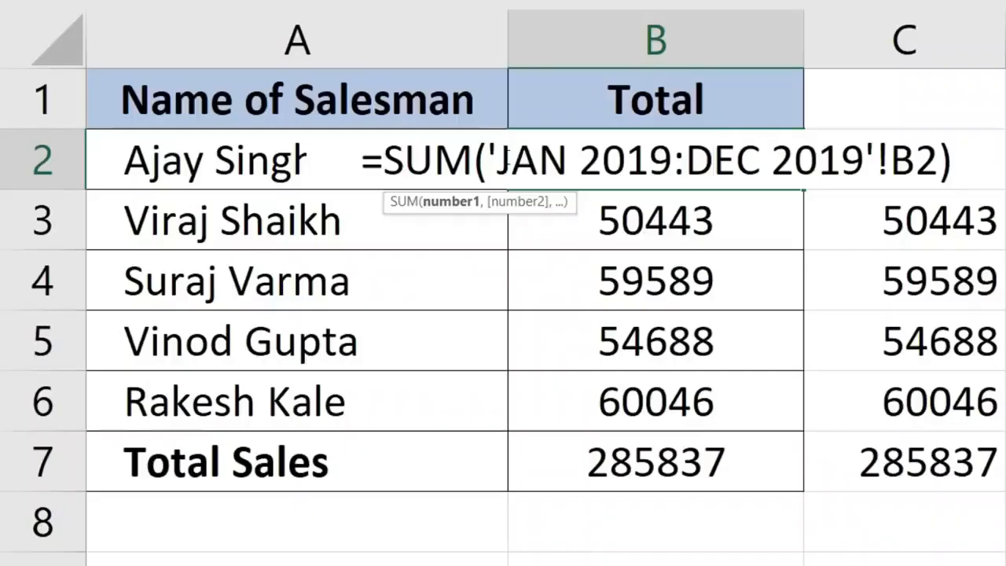
{"action": "left_click", "coordinate": [281, 212]}
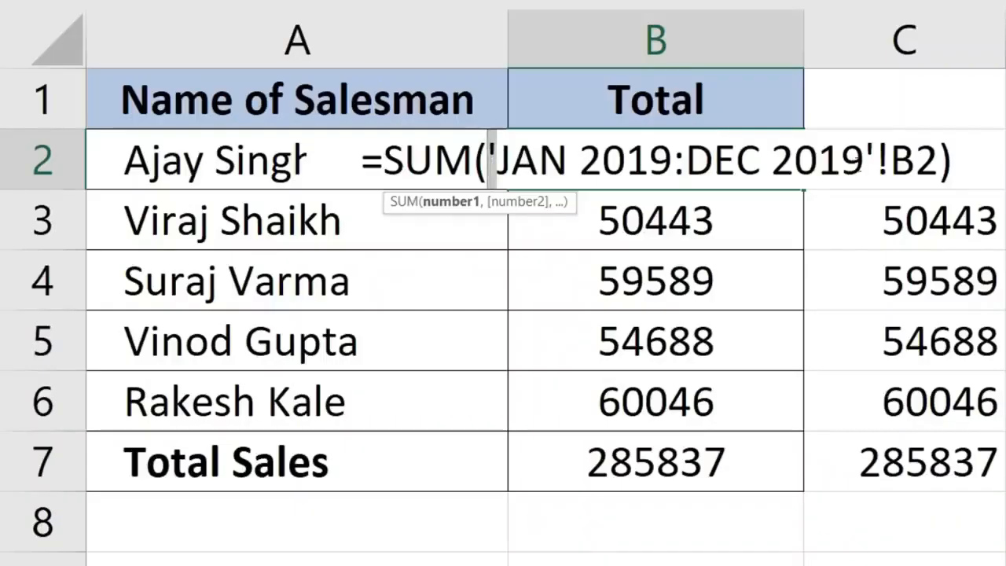
{"action": "left_click", "coordinate": [869, 161]}
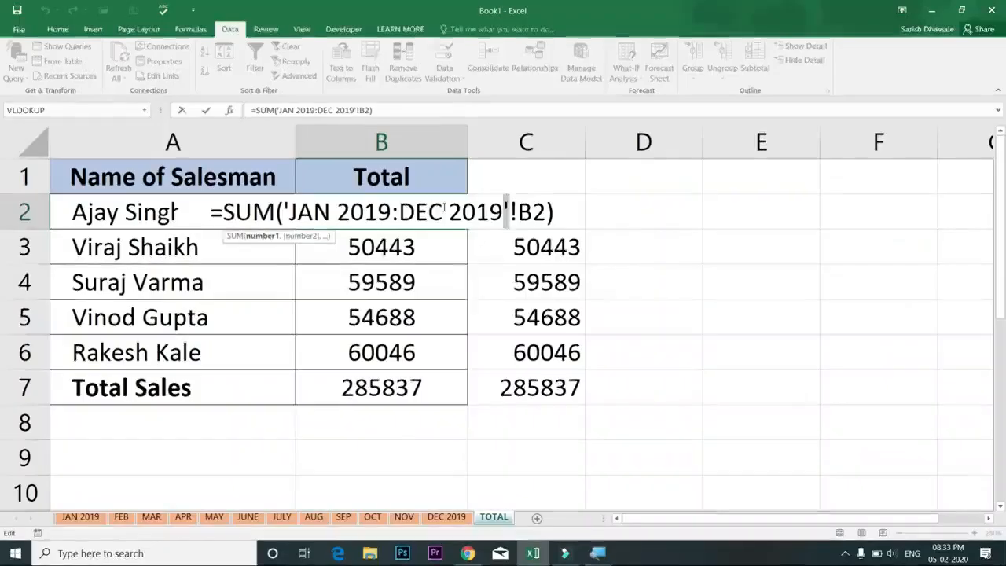
{"action": "key", "text": "Escape"}
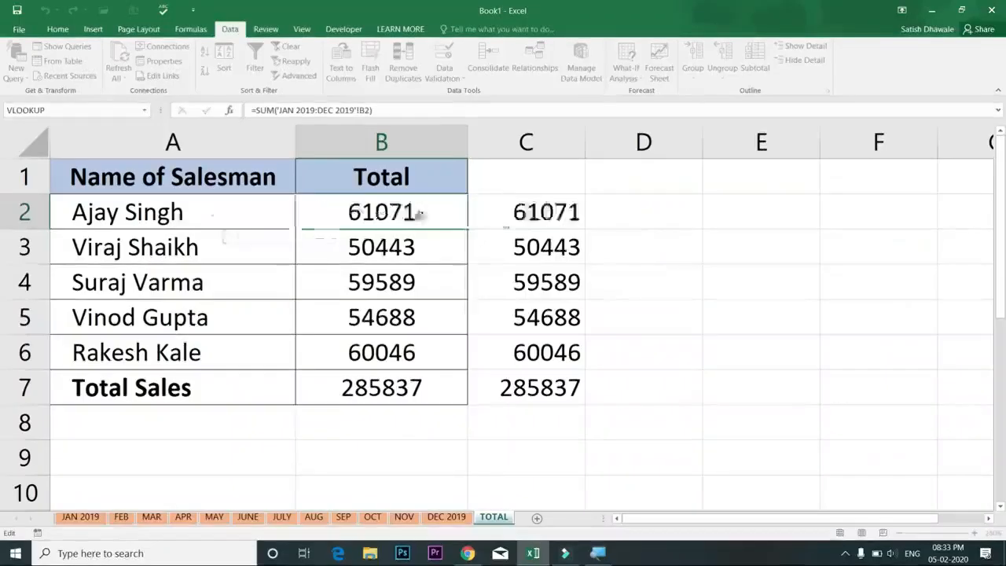
Step: Enter the formula =MAX('JAN 2019:DEC 2019'!B2) in cell D2 of the TOTAL sheet
{"action": "left_click", "coordinate": [680, 212]}
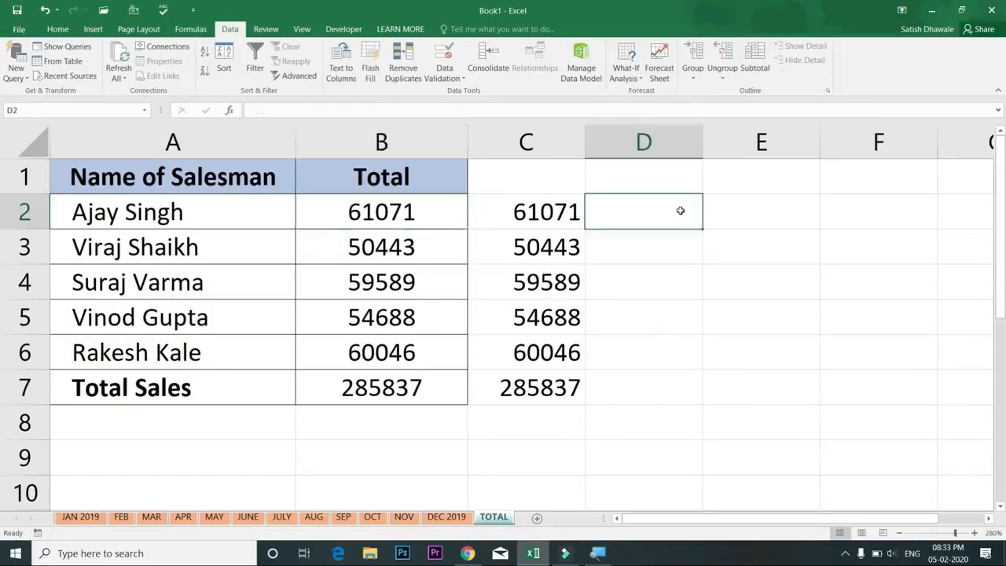
{"action": "type", "text": "=SUM"}
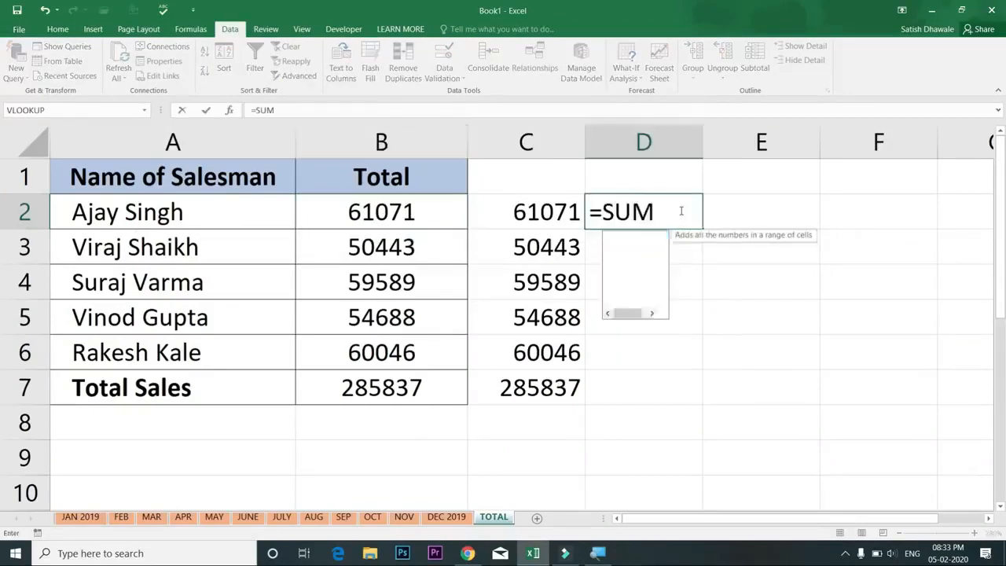
{"action": "key", "text": "BackSpace"}
{"action": "key", "text": "BackSpace"}
{"action": "key", "text": "BackSpace"}
{"action": "type", "text": "MAX("}
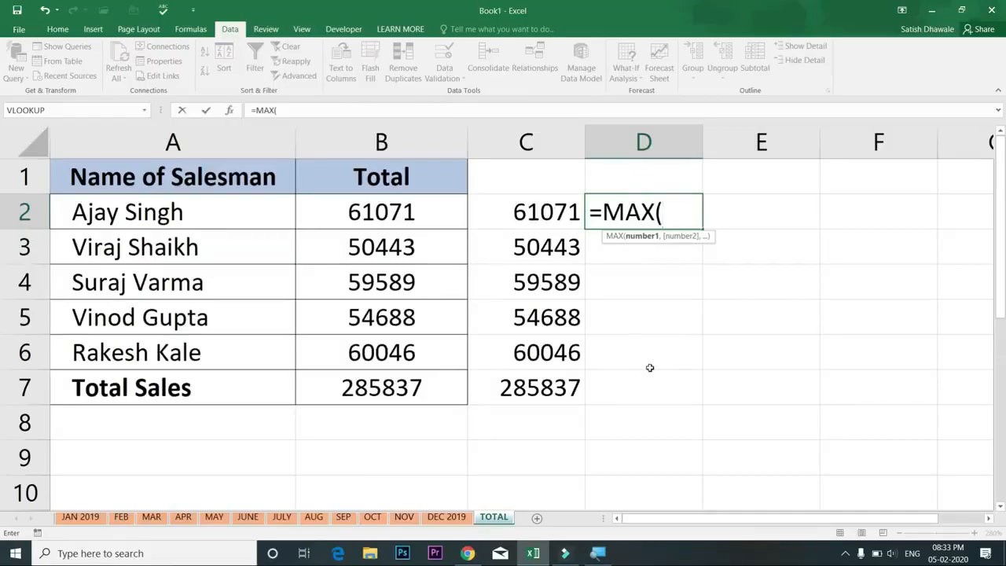
{"action": "type", "text": "'JAN 2019"}
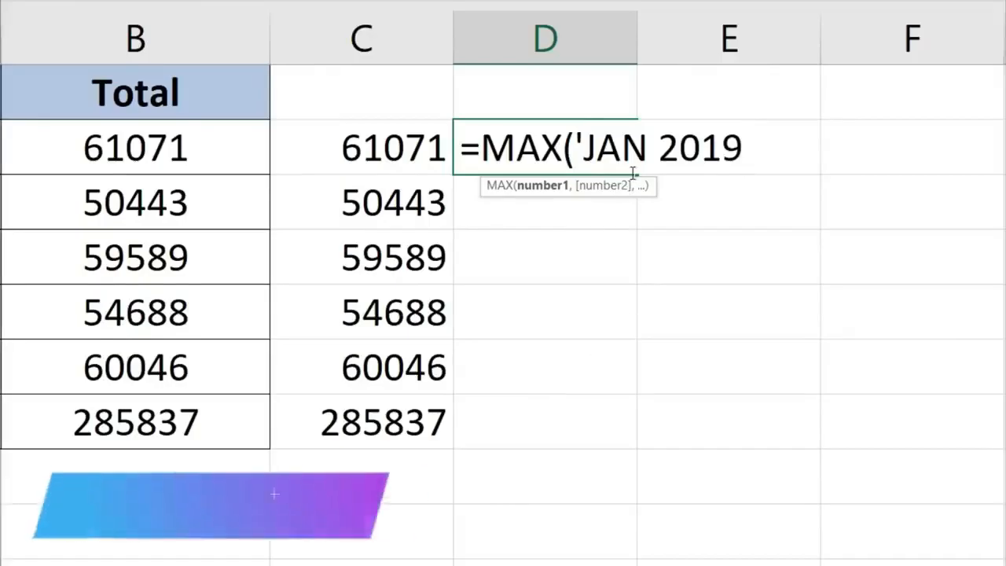
{"action": "type", "text": ":D"}
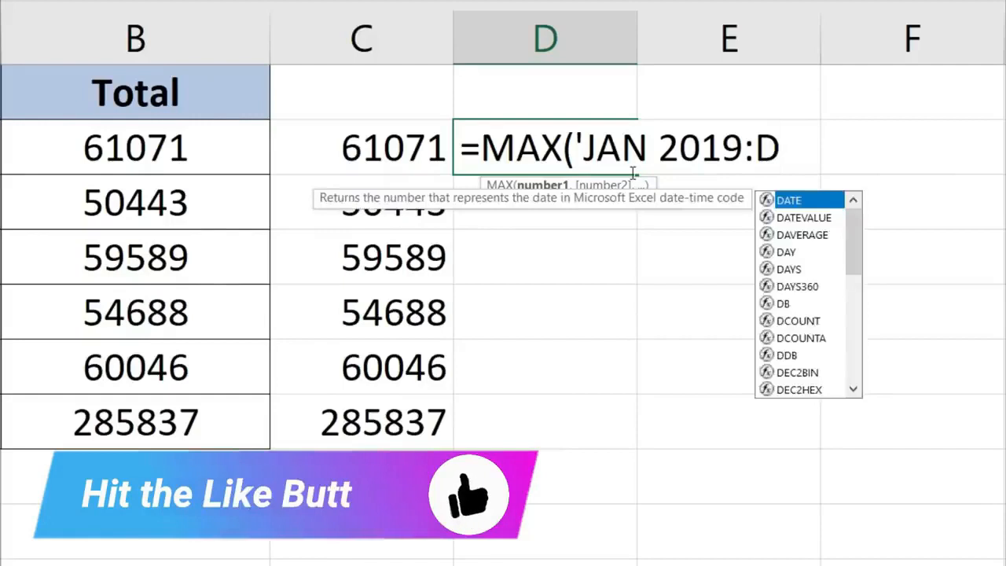
{"action": "type", "text": "EC"}
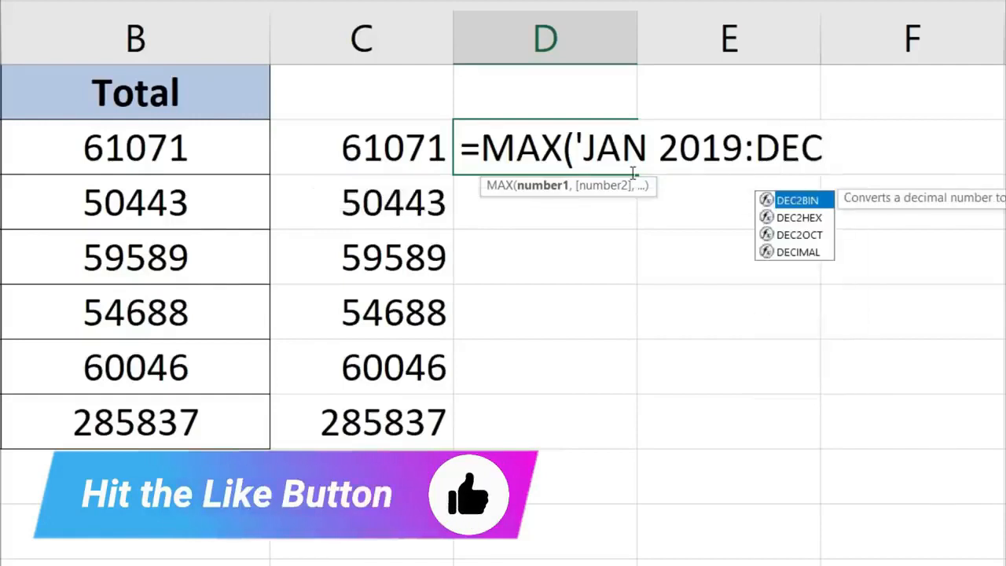
{"action": "type", "text": " 2019"}
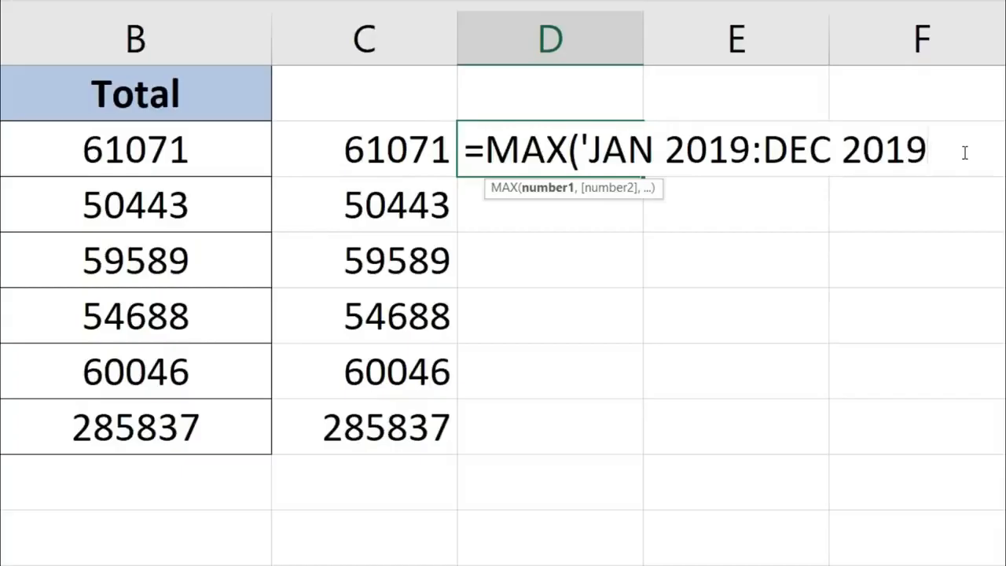
{"action": "type", "text": "'"}
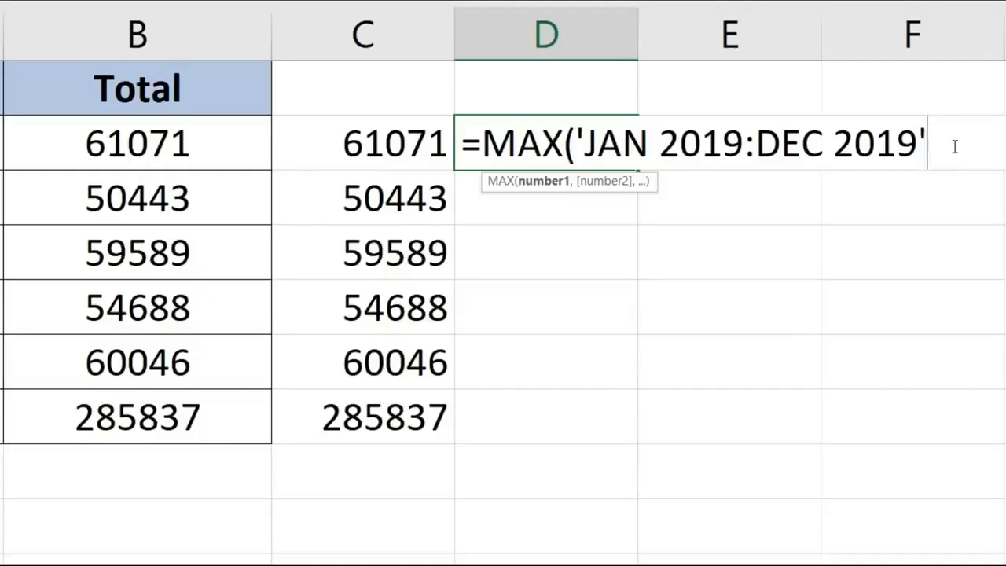
{"action": "type", "text": "!B2"}
{"action": "key", "text": "Return"}
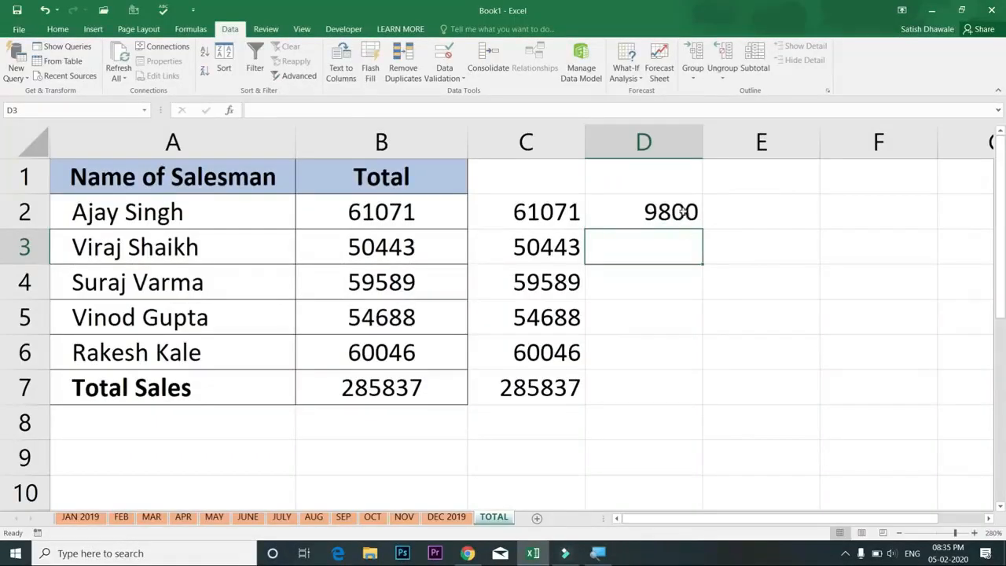
Step: Fill the MAX formula from D2 down through D7 and look over the filled cells
{"action": "left_click", "coordinate": [684, 215]}
{"action": "left_click_drag", "start_coordinate": [705, 230], "coordinate": [707, 406]}
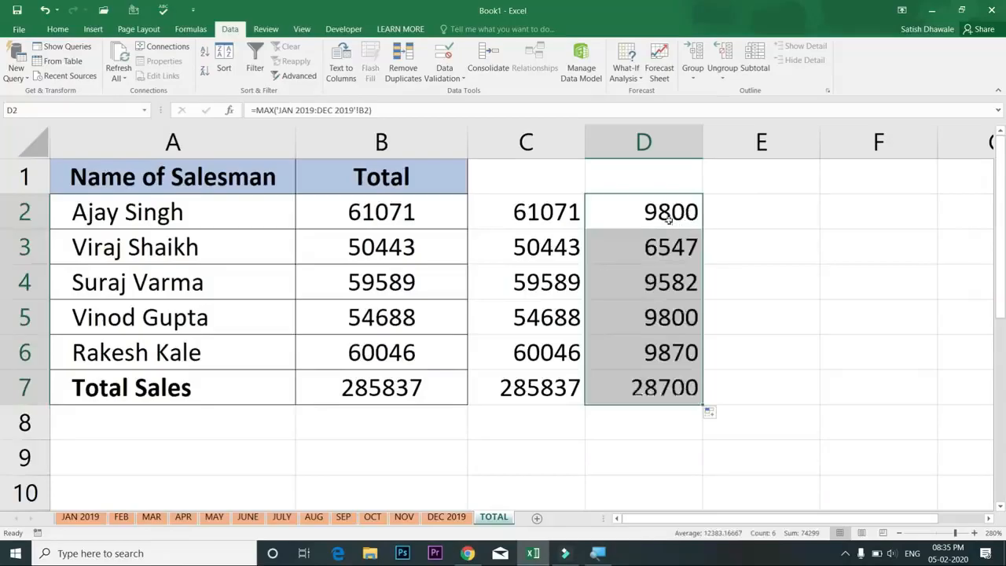
{"action": "left_click", "coordinate": [660, 250]}
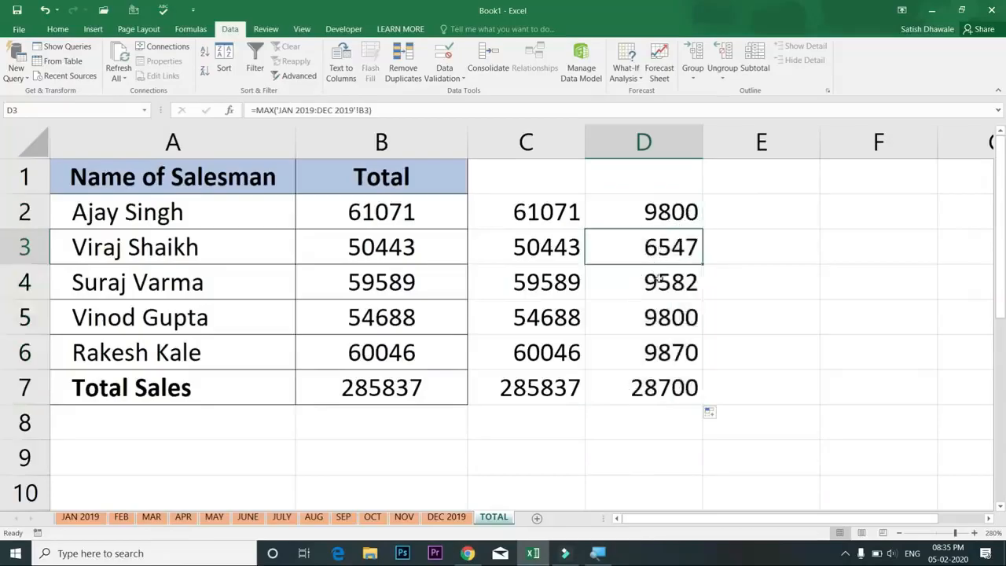
{"action": "key", "text": "Down"}
{"action": "key", "text": "Down"}
Step: Replace the function in D2's formula with COUNT and fill the formula down through D7
{"action": "double_click", "coordinate": [643, 214]}
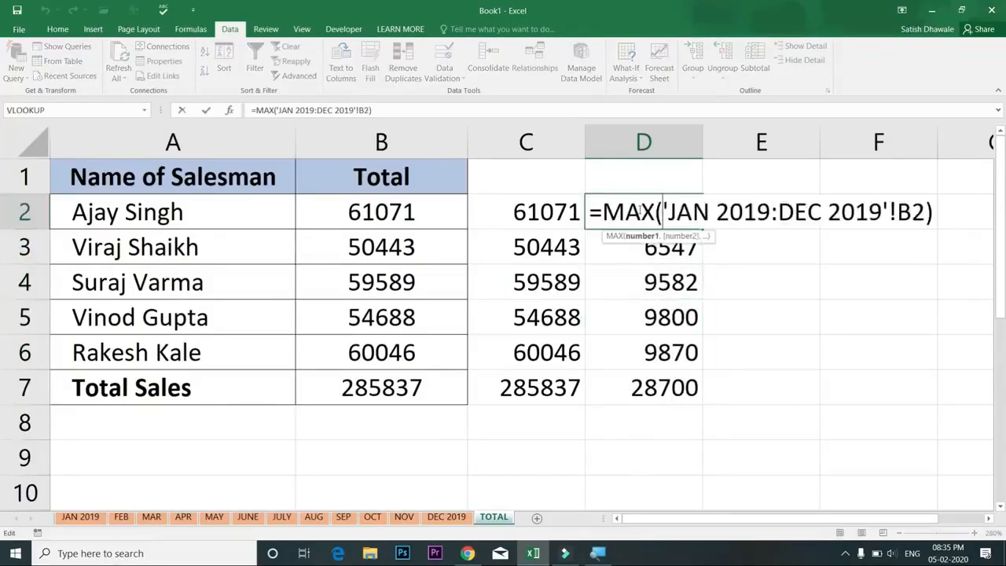
{"action": "left_click_drag", "start_coordinate": [657, 212], "coordinate": [600, 213]}
{"action": "type", "text": "COUNT"}
{"action": "key", "text": "Return"}
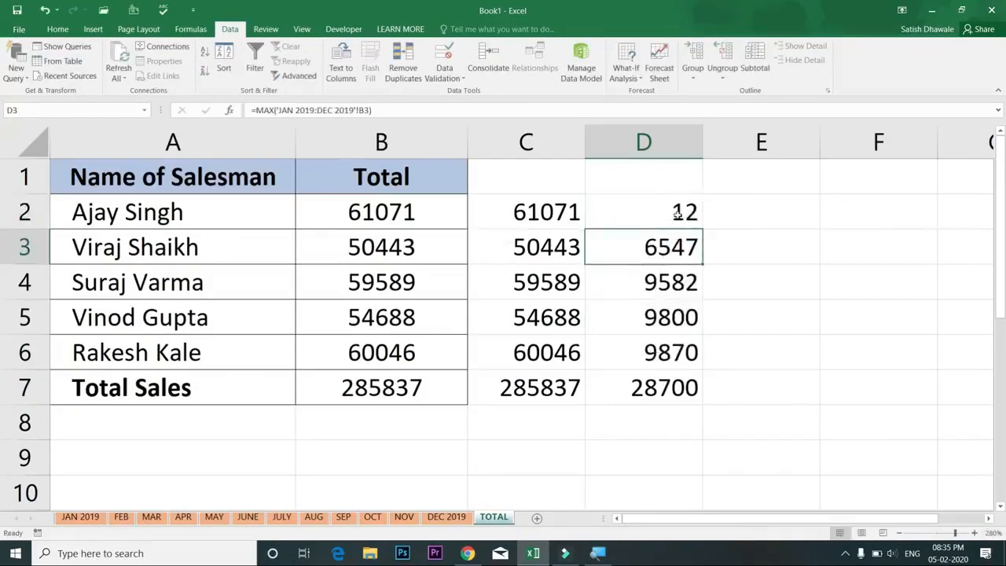
{"action": "left_click", "coordinate": [678, 214]}
{"action": "double_click", "coordinate": [702, 230]}
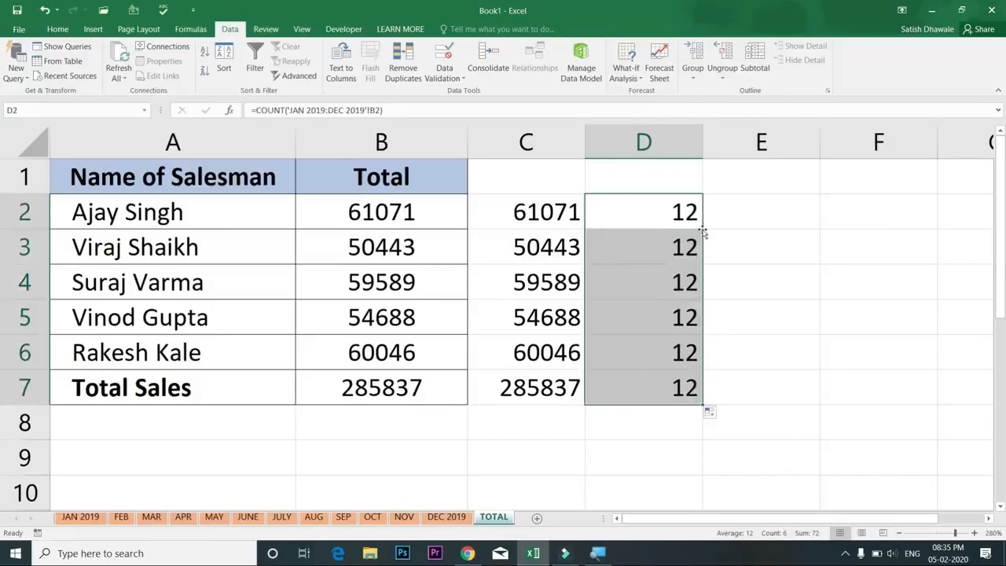
Step: Review the quoted sheet range in B2's SUM formula once more, leaving the formula as it is
{"action": "left_click", "coordinate": [441, 213]}
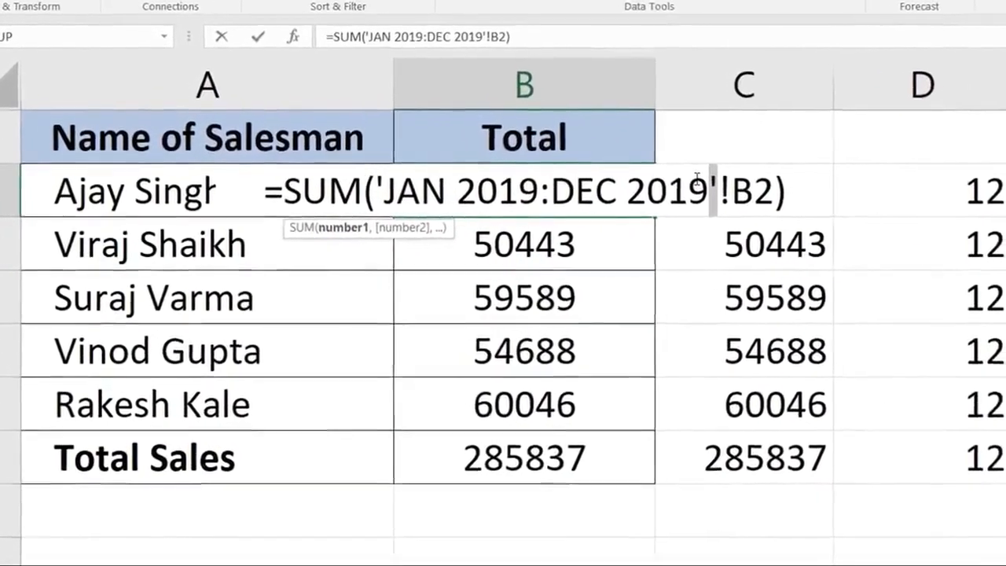
{"action": "key", "text": "Return"}
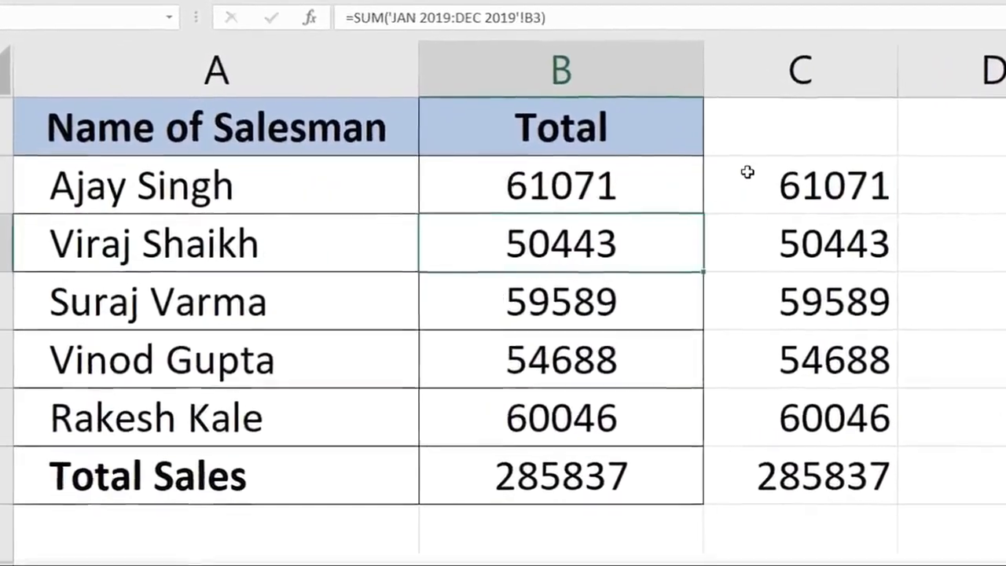